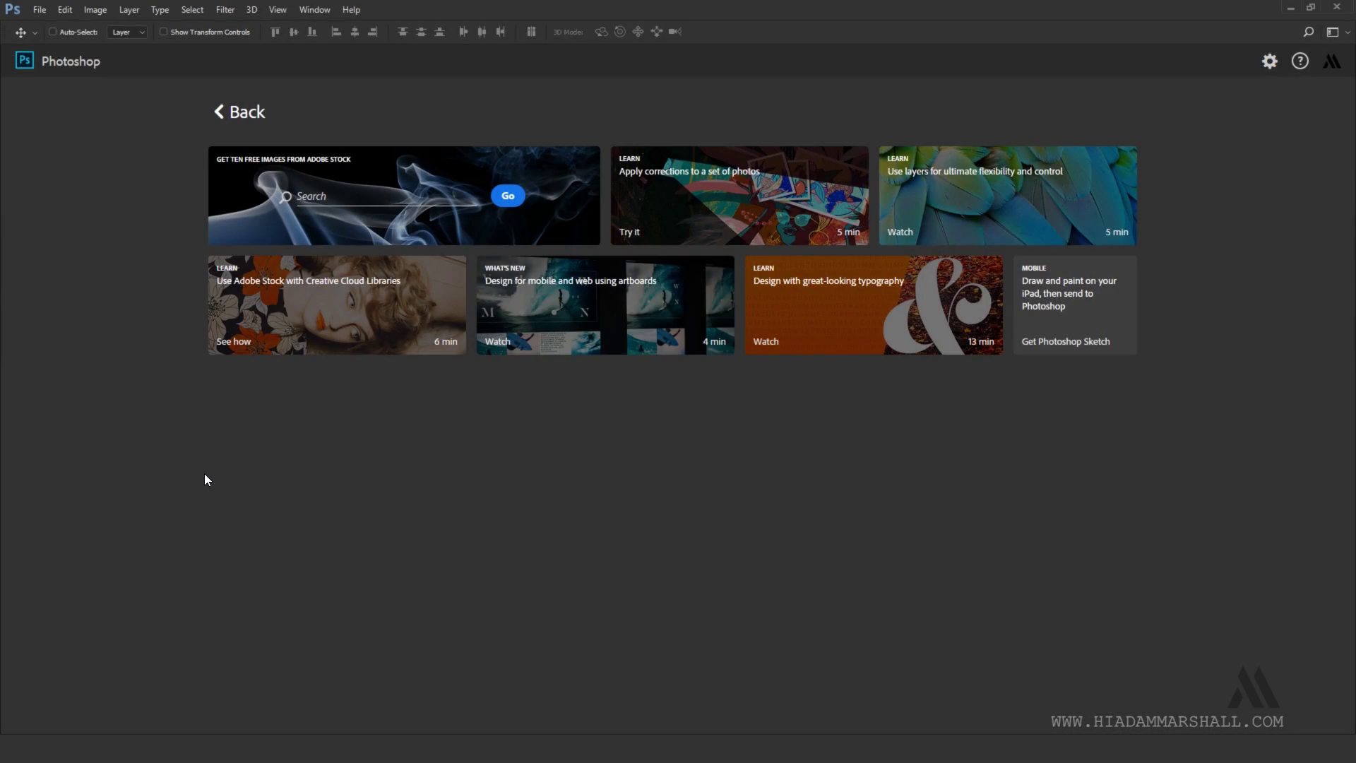
- Import the Cambridgeshire timelapse video through Video Frames to Layers
{"action": "left_click", "coordinate": [38, 9]}
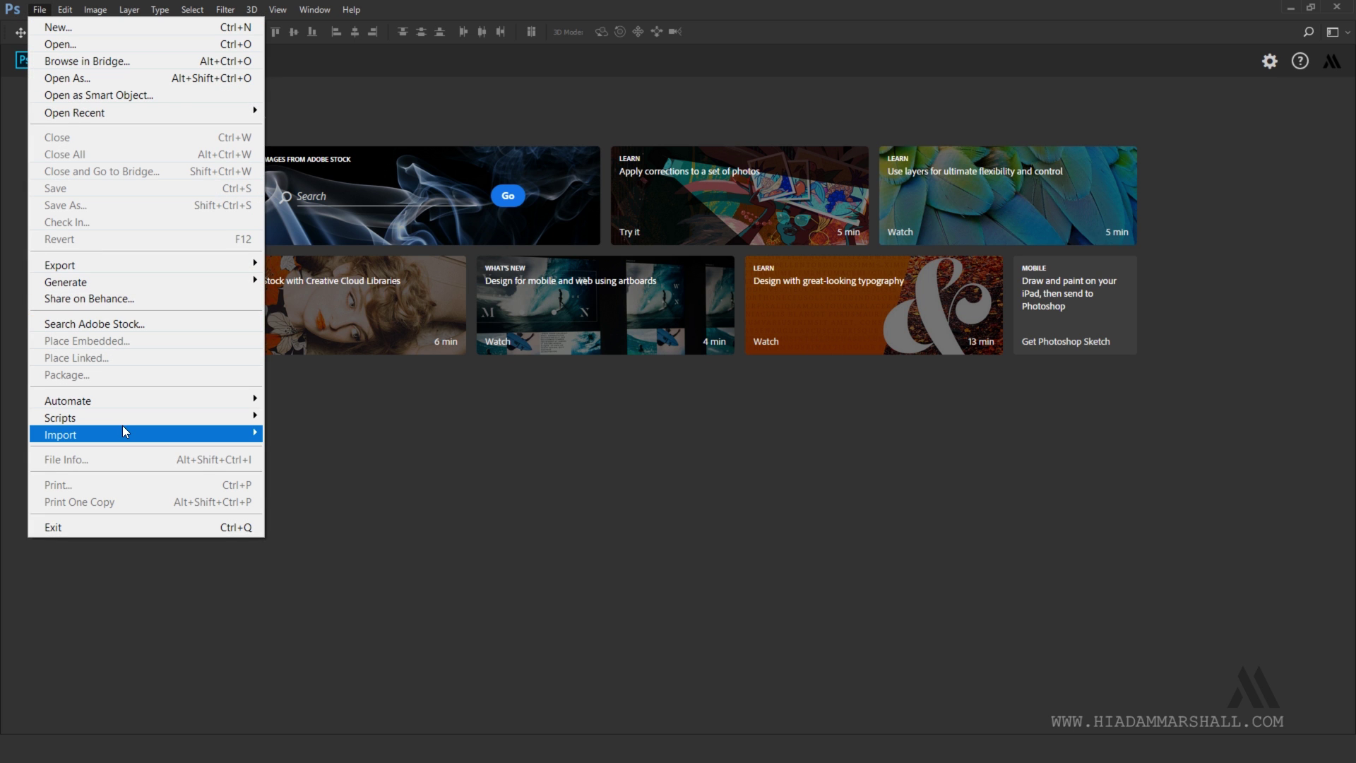
{"action": "mouse_move", "coordinate": [139, 431]}
{"action": "left_click", "coordinate": [301, 446]}
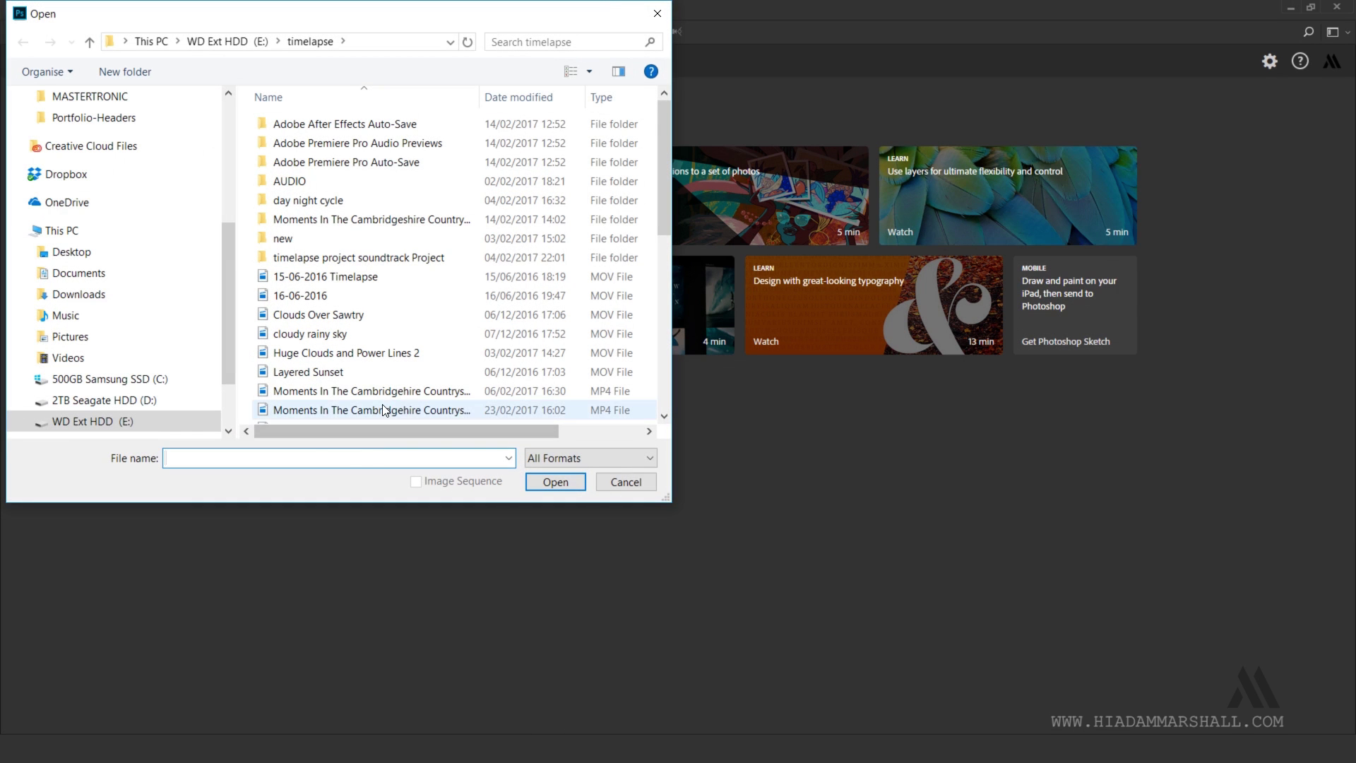
{"action": "left_click", "coordinate": [399, 411]}
{"action": "left_click", "coordinate": [555, 482]}
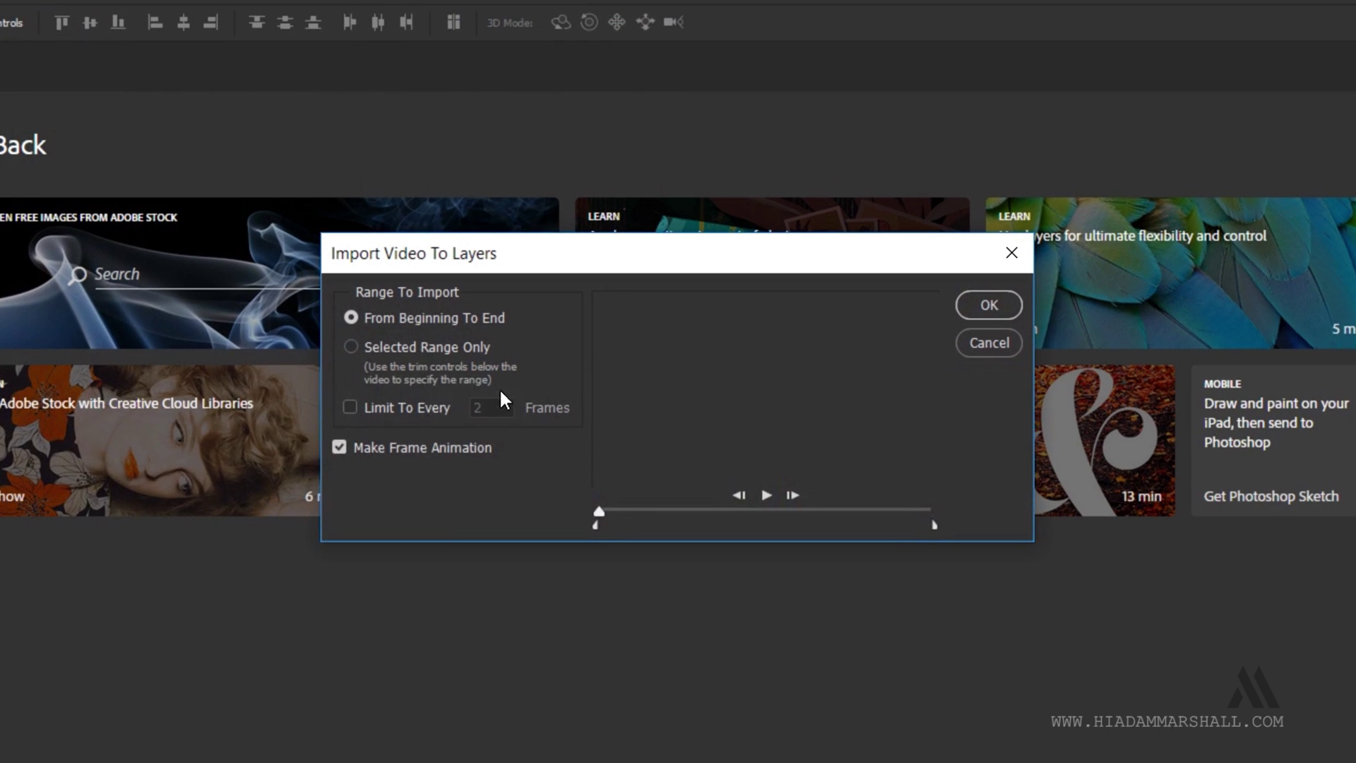
- Import only a trimmed sunset range, limited to every 2 frames
{"action": "left_click", "coordinate": [431, 346]}
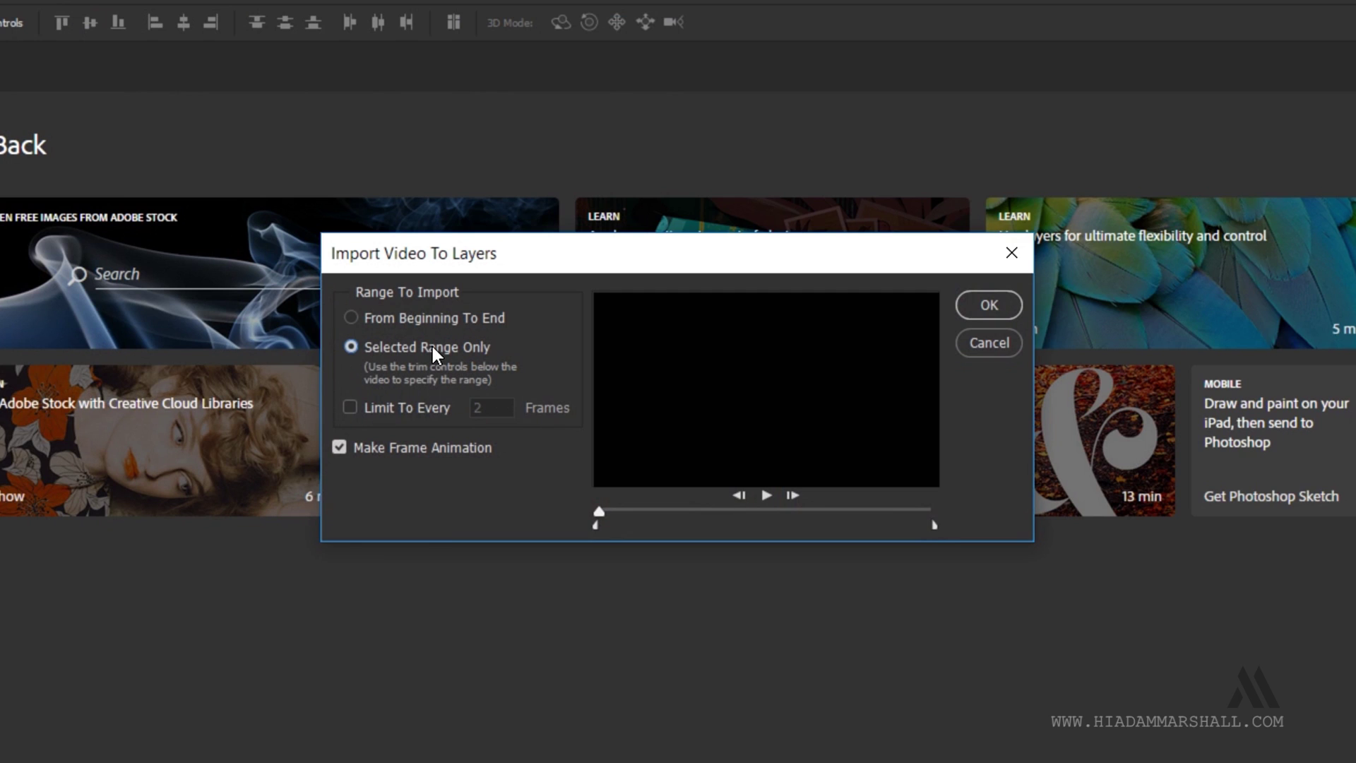
{"action": "left_click", "coordinate": [410, 408]}
{"action": "left_click_drag", "start_coordinate": [599, 527], "coordinate": [715, 521]}
{"action": "left_click_drag", "start_coordinate": [933, 522], "coordinate": [737, 523]}
{"action": "left_click", "coordinate": [989, 305]}
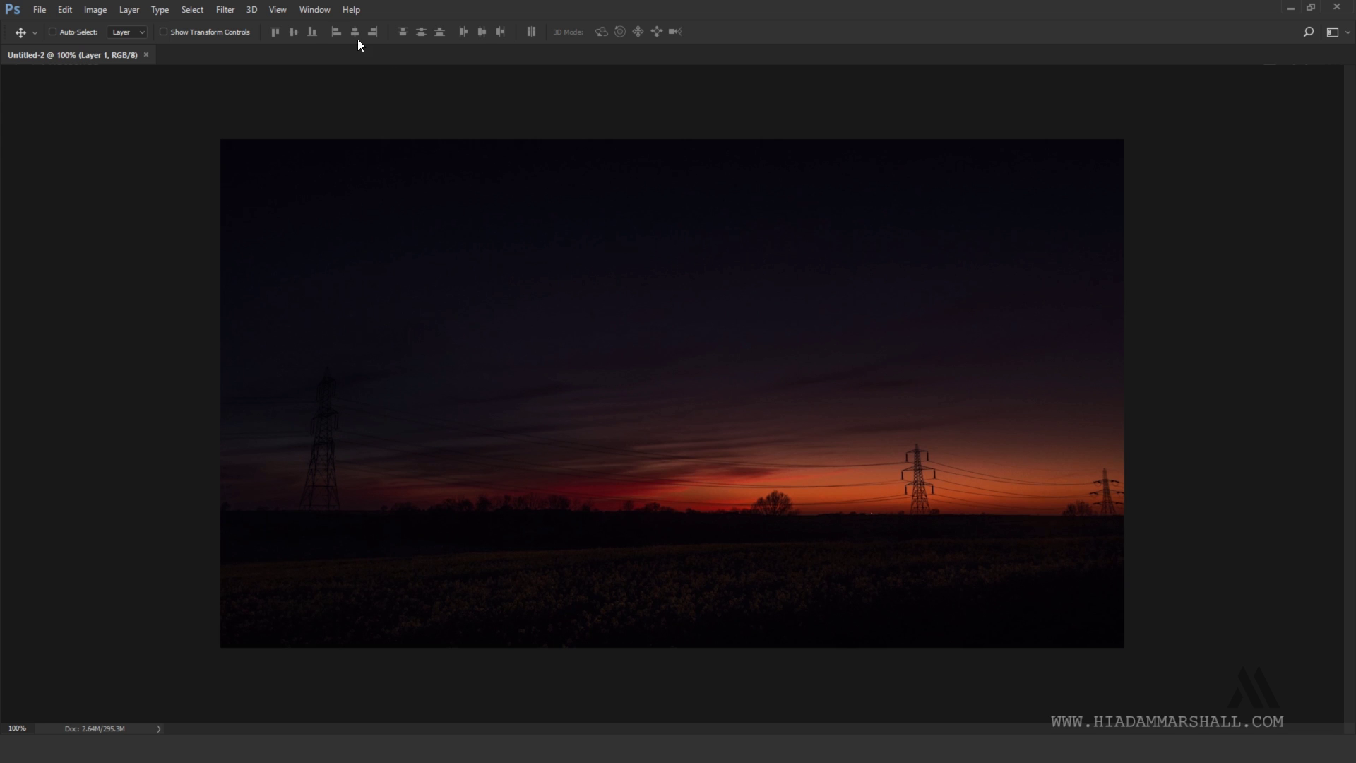
- Switch Photoshop to the Motion workspace
{"action": "left_click", "coordinate": [316, 10]}
{"action": "mouse_move", "coordinate": [357, 39]}
{"action": "left_click", "coordinate": [557, 95]}
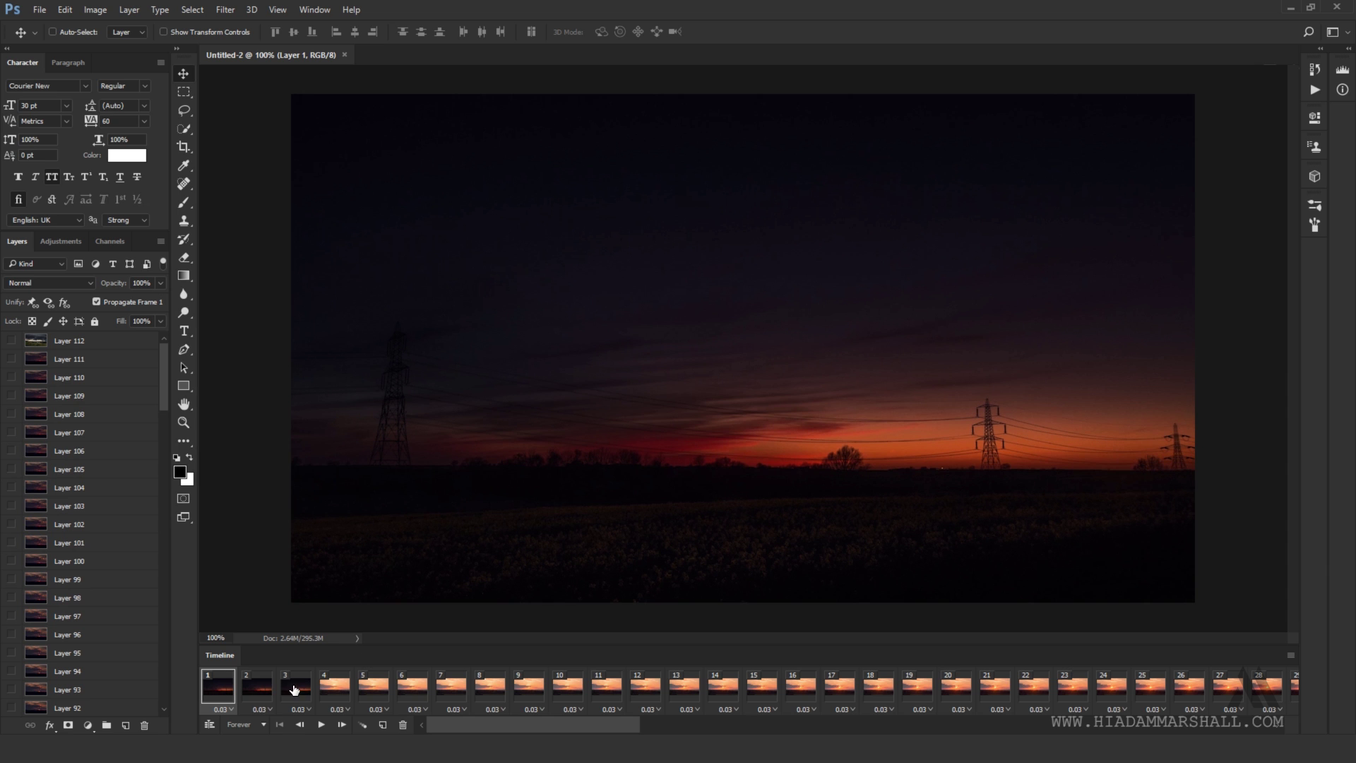
- Delete the three dark opening frames and the last frame, Layer 112
{"action": "left_click_drag", "start_coordinate": [394, 725], "coordinate": [1109, 725]}
{"action": "left_click", "coordinate": [1280, 688]}
{"action": "left_click", "coordinate": [402, 724]}
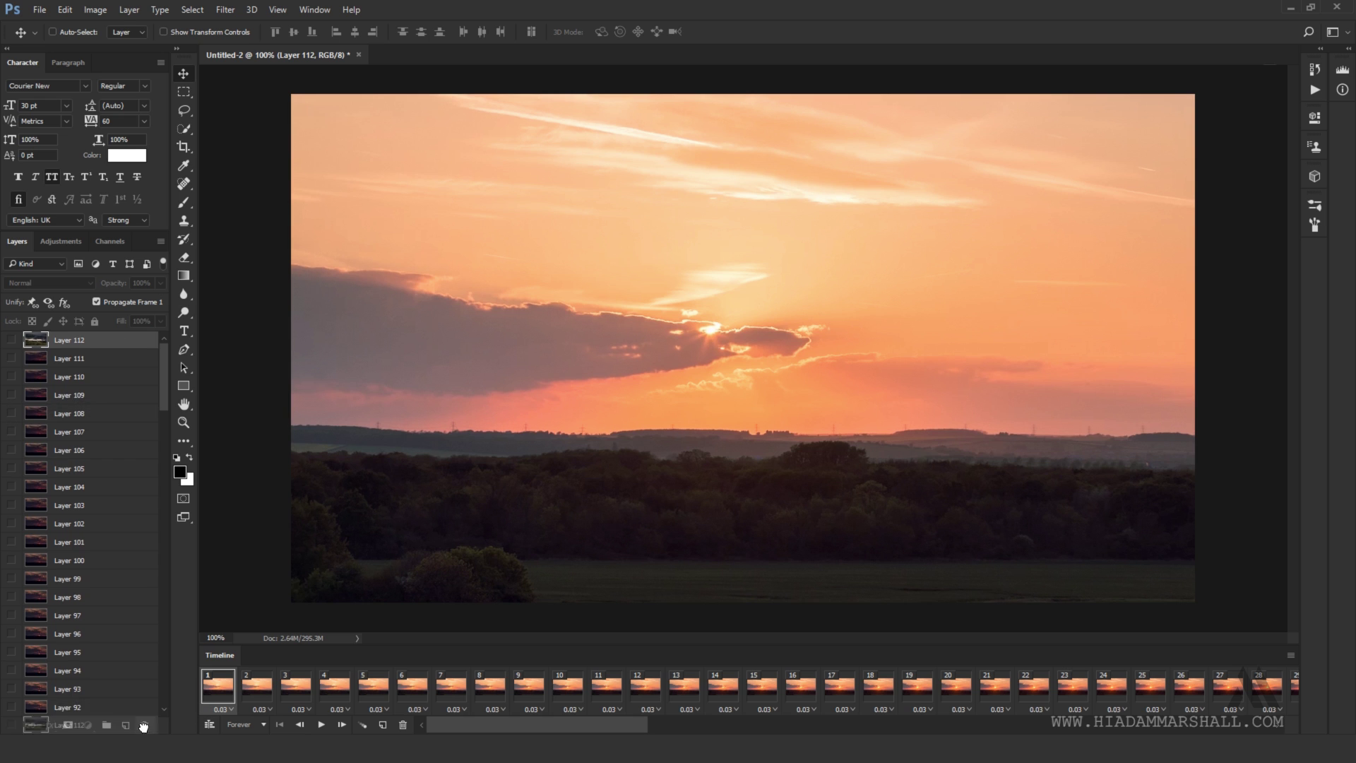
{"action": "scroll", "coordinate": [162, 403], "scroll_direction": "down", "scroll_amount": 6}
{"action": "left_click_drag", "start_coordinate": [163, 408], "coordinate": [175, 341]}
{"action": "left_click", "coordinate": [100, 707]}
- With Layer 111 active, enter a 540 px Image Size width, giving 304 px height
{"action": "left_click", "coordinate": [118, 338]}
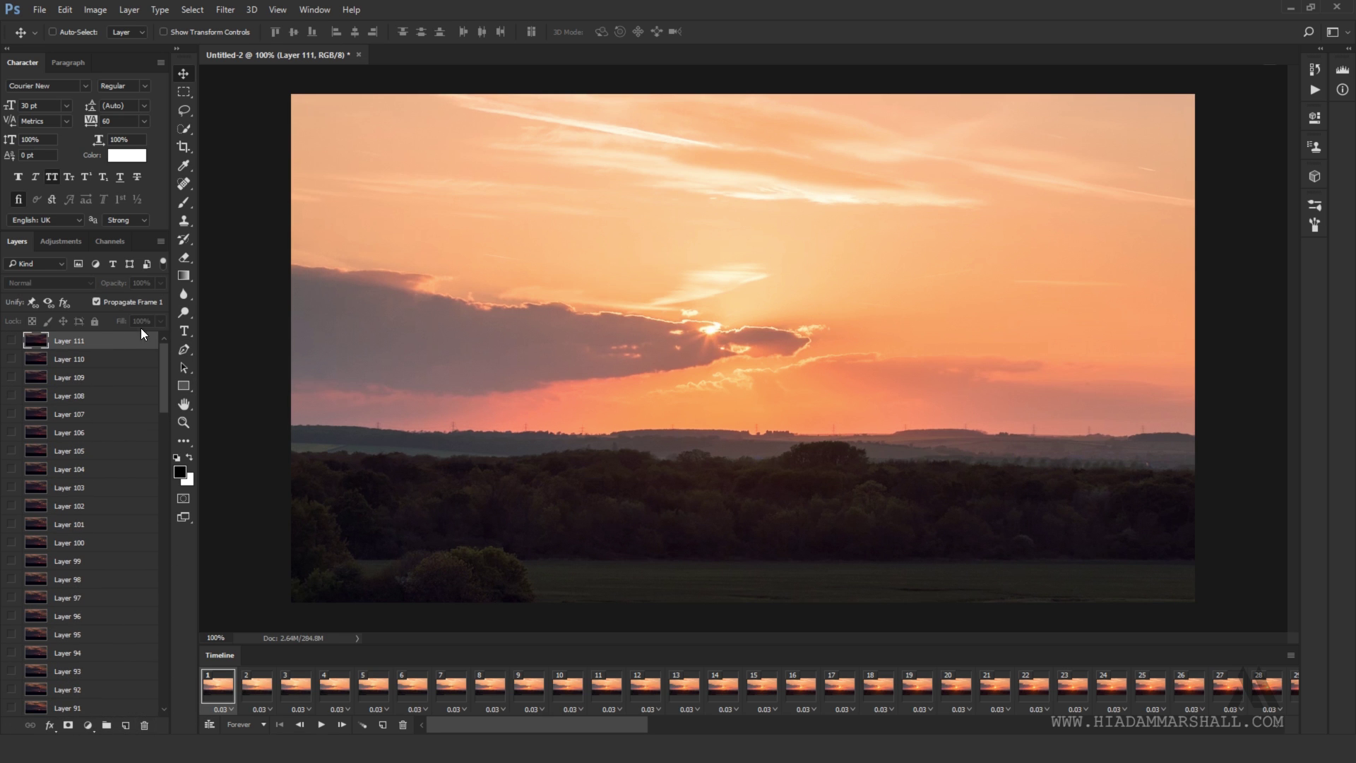
{"action": "key", "text": "t"}
{"action": "left_click", "coordinate": [104, 10]}
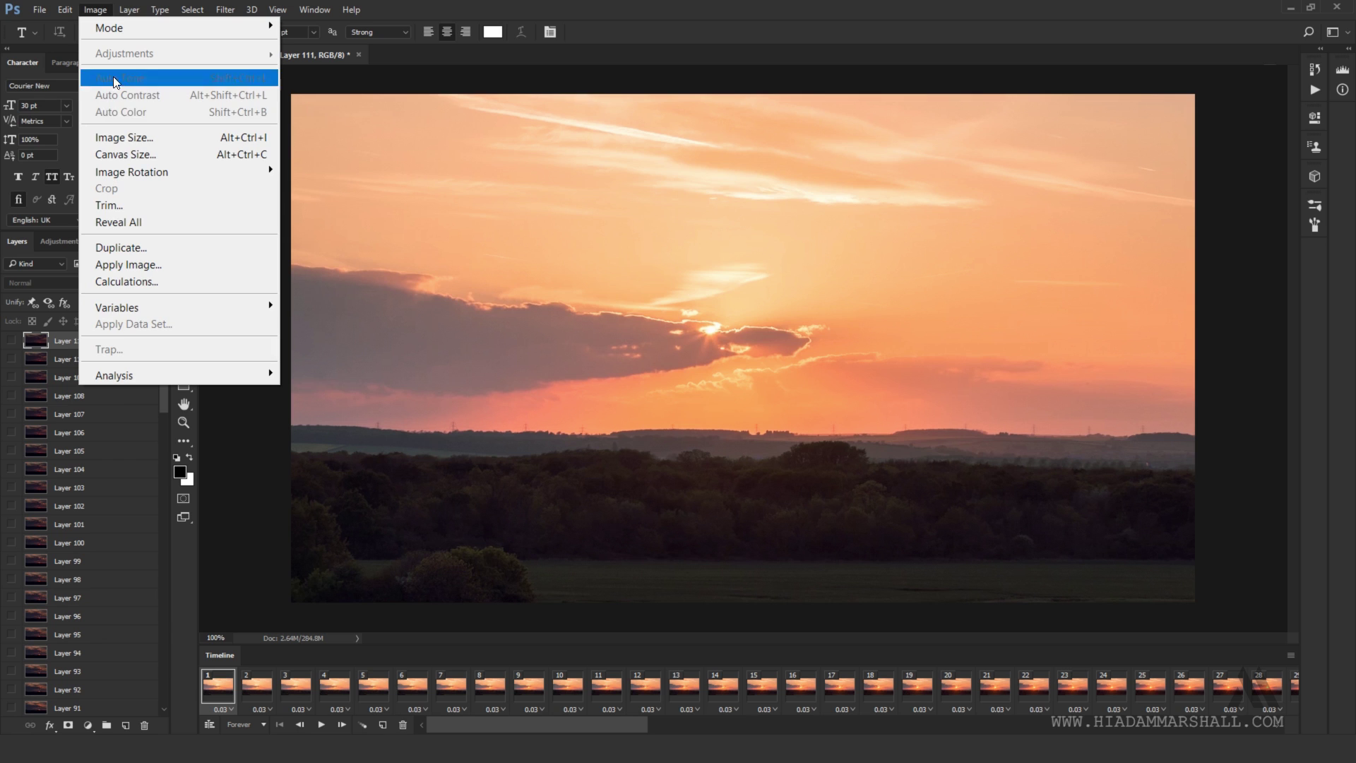
{"action": "left_click", "coordinate": [130, 135]}
{"action": "type", "text": "540"}
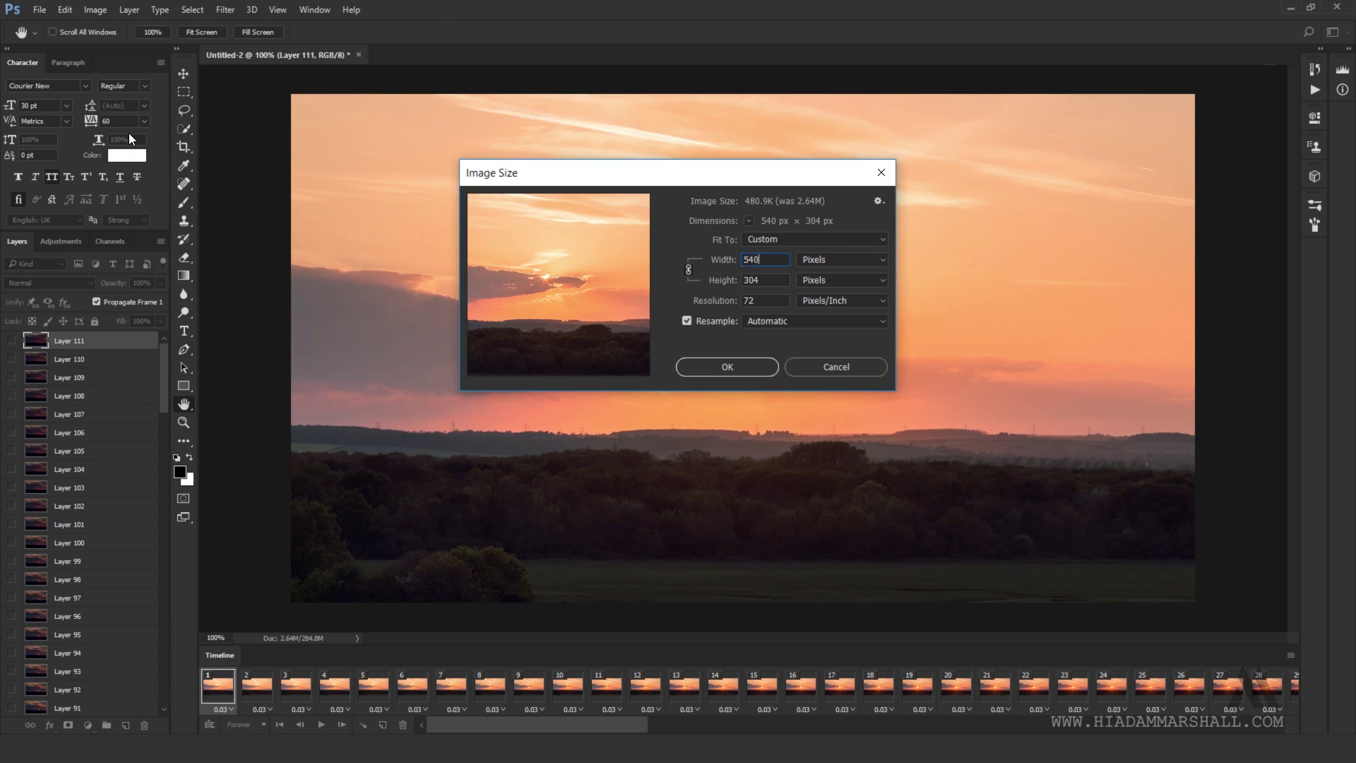
- Keep the original size and type the website-address watermark at the lower right
{"action": "left_click", "coordinate": [839, 363]}
{"action": "left_click", "coordinate": [973, 569]}
{"action": "type", "text": "WWW.HIADAMMARSHALL.COM"}
{"action": "left_click", "coordinate": [183, 73]}
{"action": "left_click_drag", "start_coordinate": [1039, 563], "coordinate": [1081, 577]}
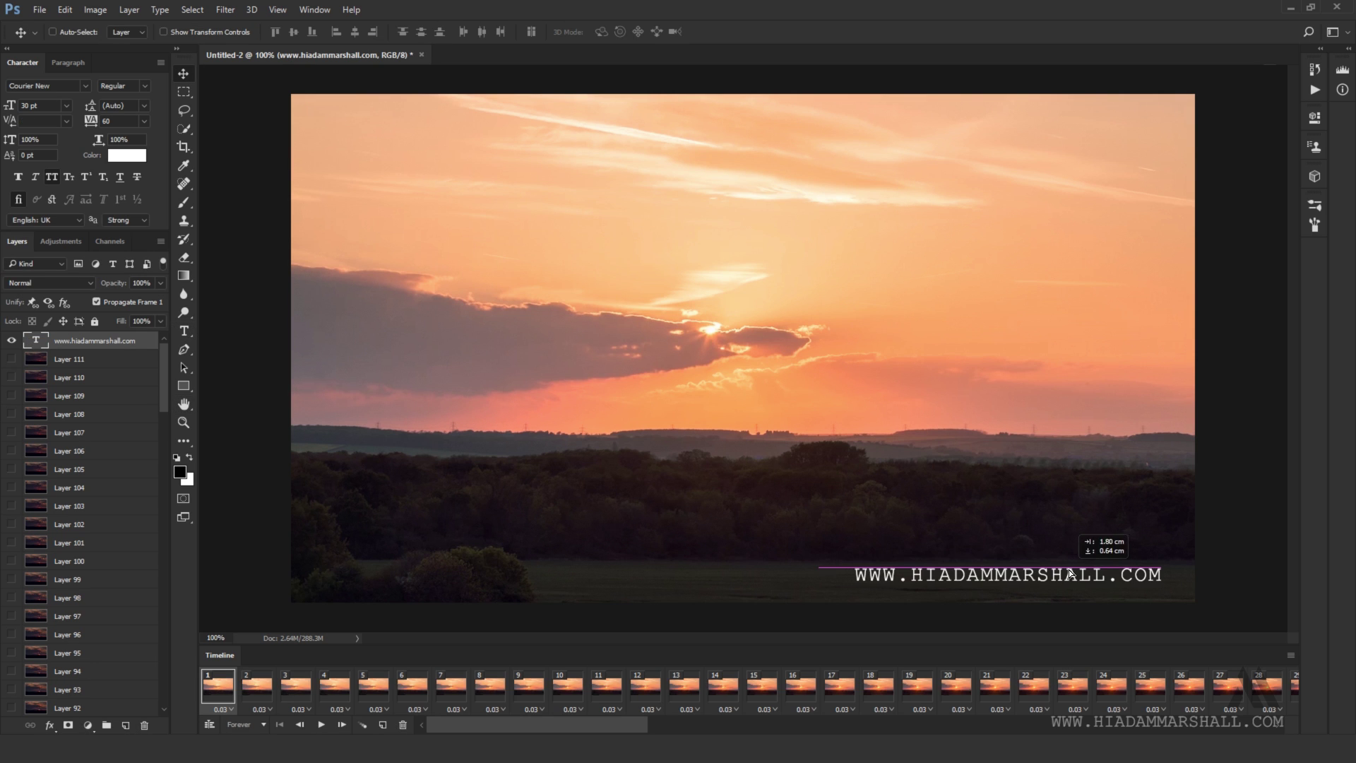
- Set the watermark layer's opacity to 33% and play the animation
{"action": "left_click", "coordinate": [220, 683]}
{"action": "left_click", "coordinate": [122, 281]}
{"action": "type", "text": "33"}
{"action": "key", "text": "Return"}
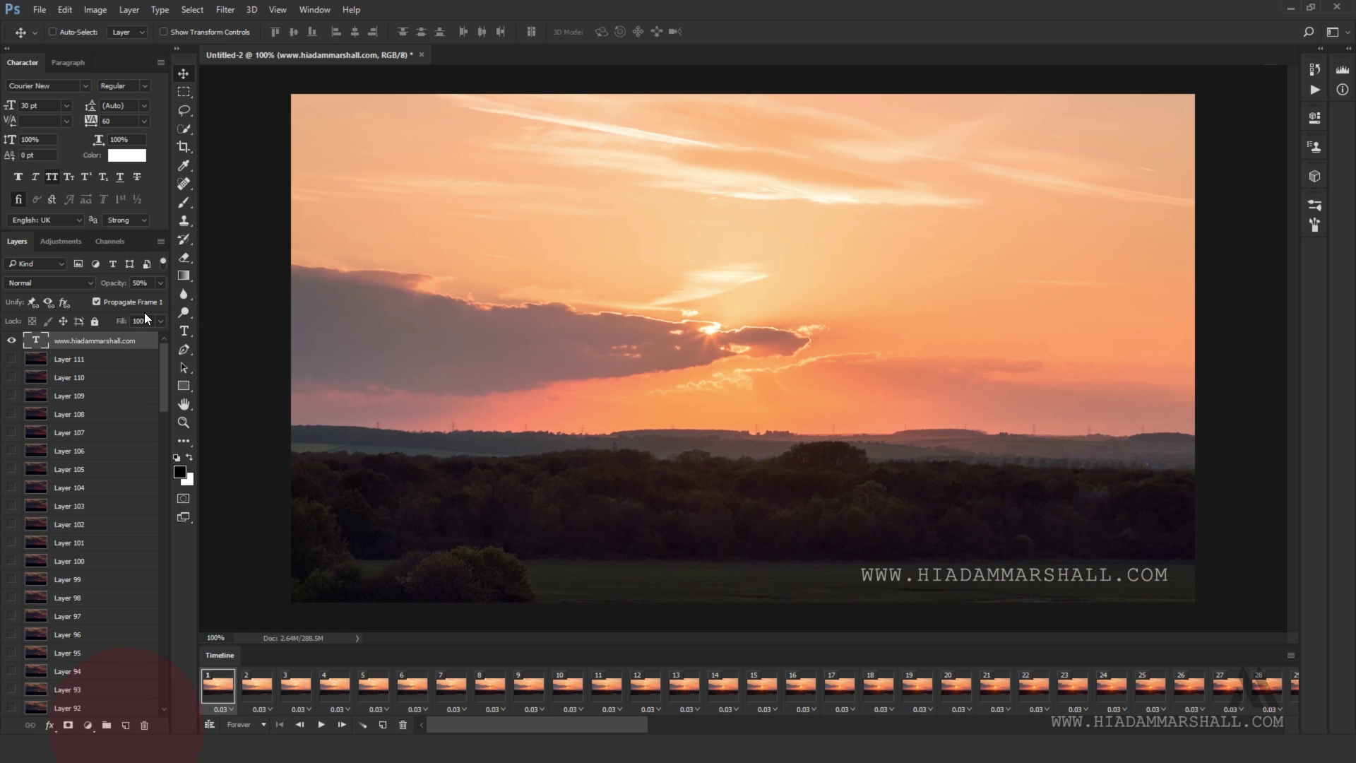
{"action": "left_click", "coordinate": [321, 725]}
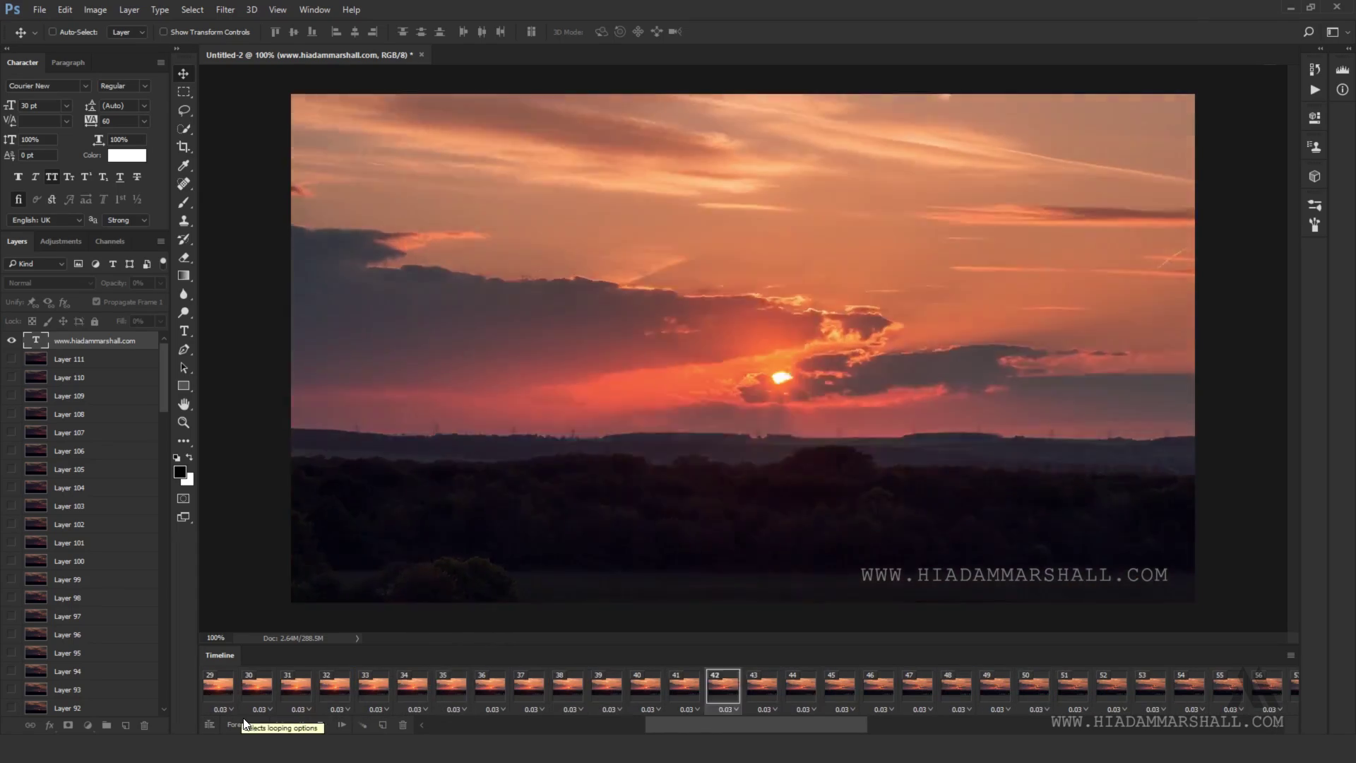
- Keep looping at Forever, stop playback, and return to frame 1
{"action": "left_click", "coordinate": [249, 725]}
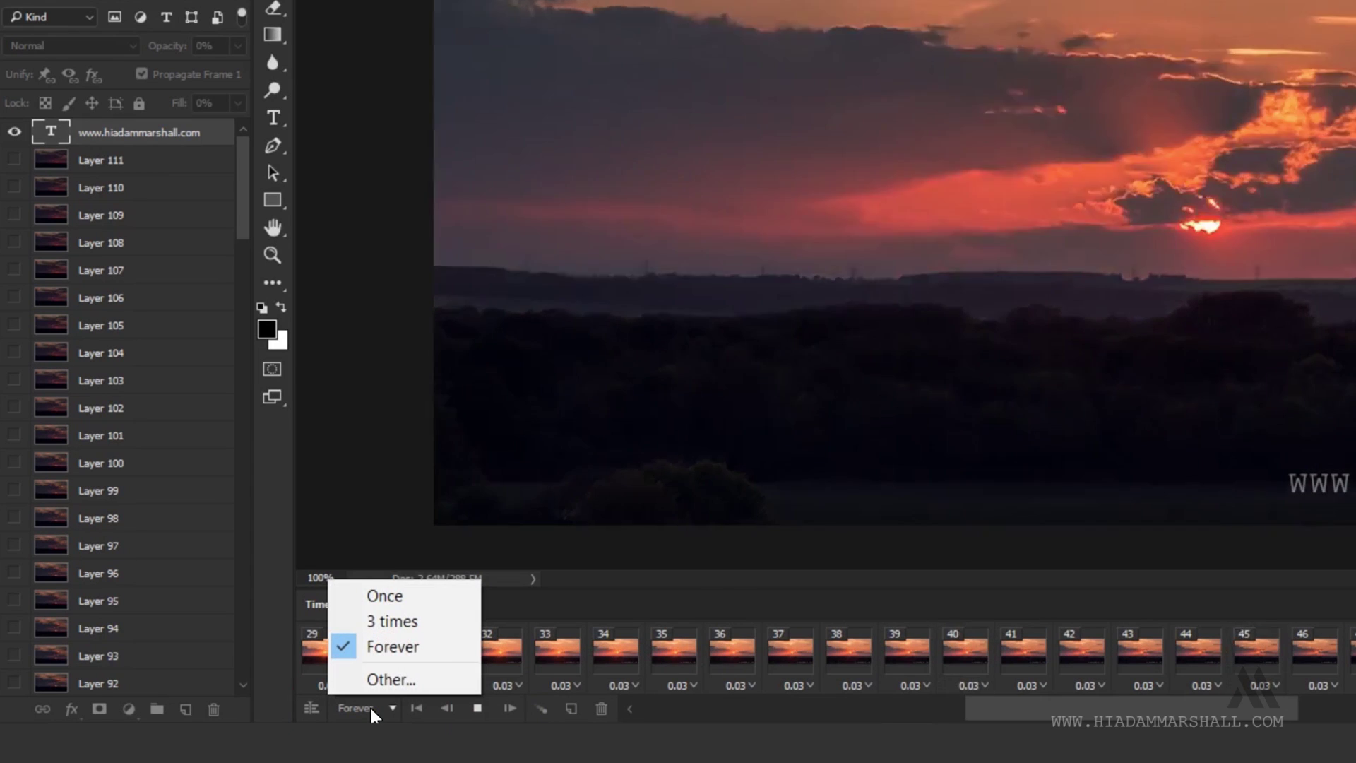
{"action": "left_click", "coordinate": [370, 705]}
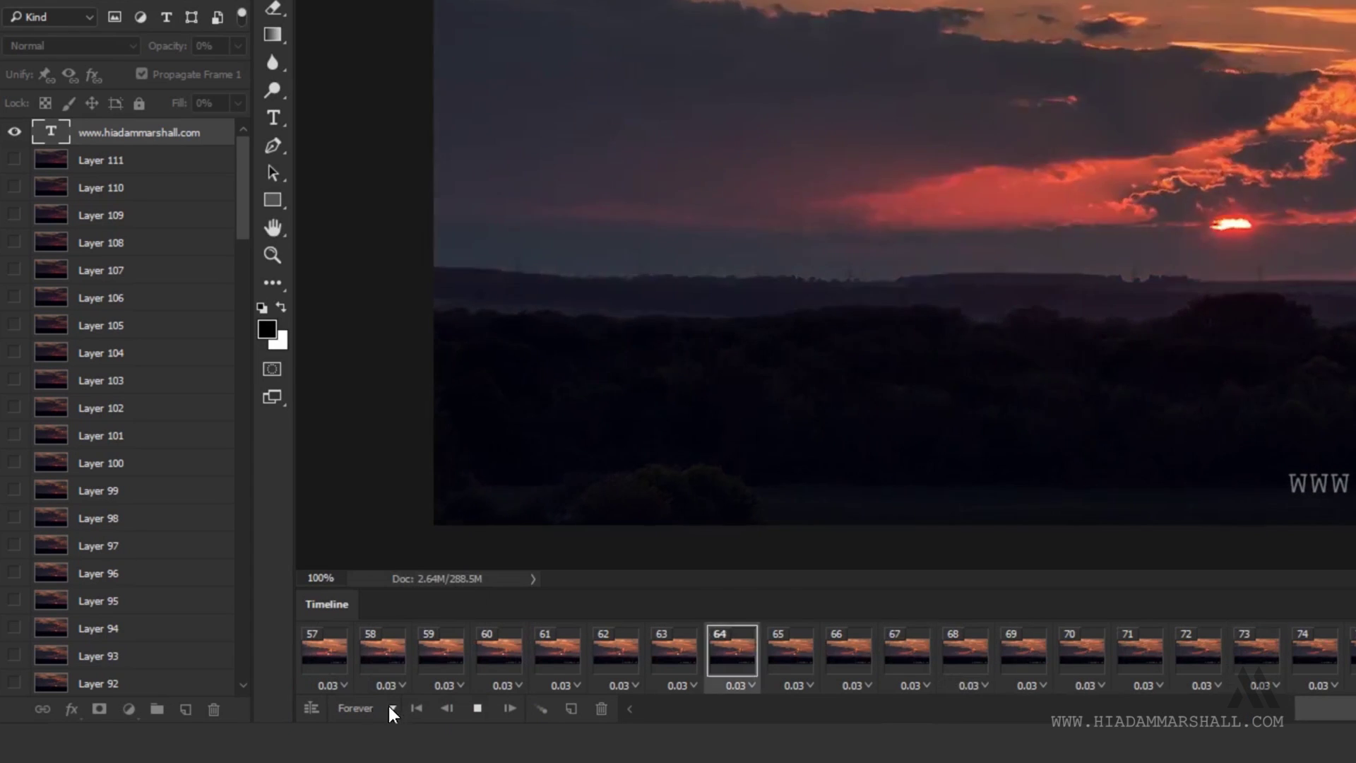
{"action": "left_click", "coordinate": [478, 708]}
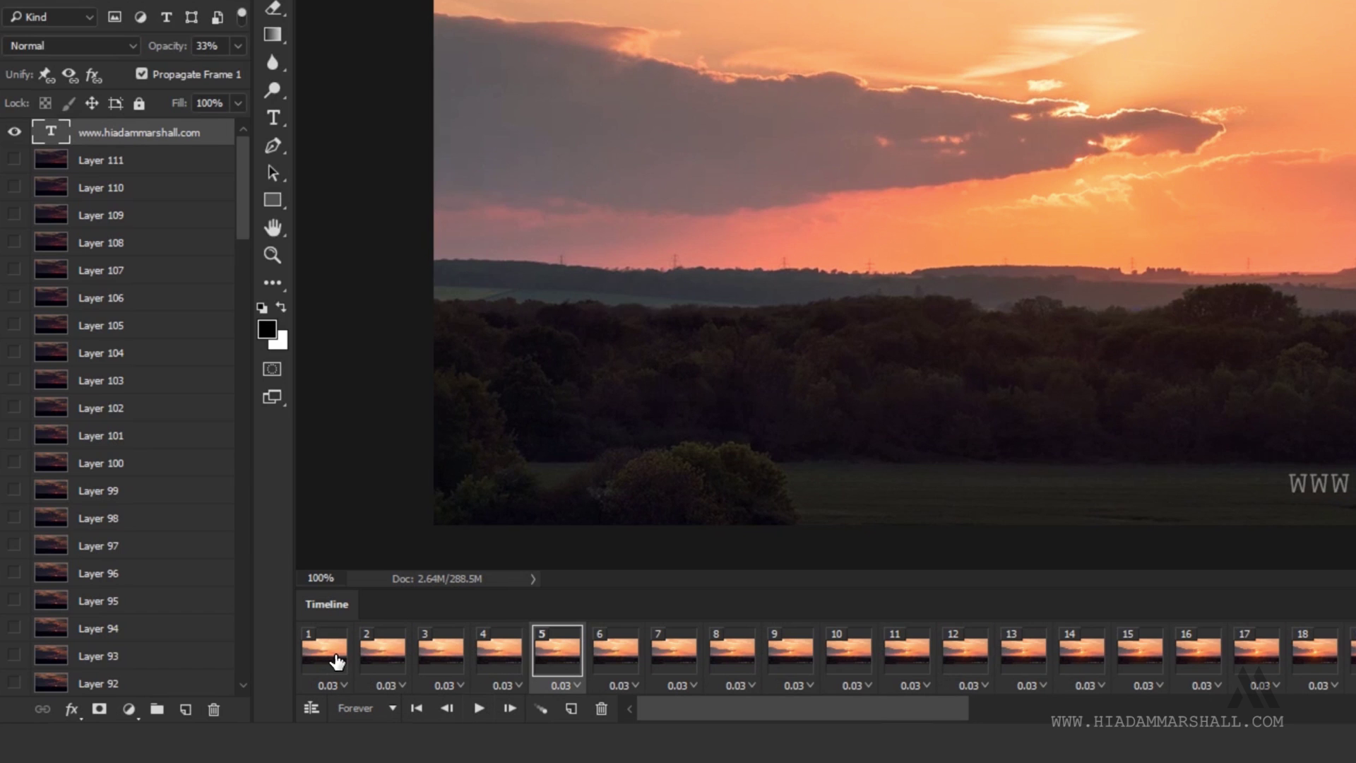
{"action": "left_click", "coordinate": [336, 662]}
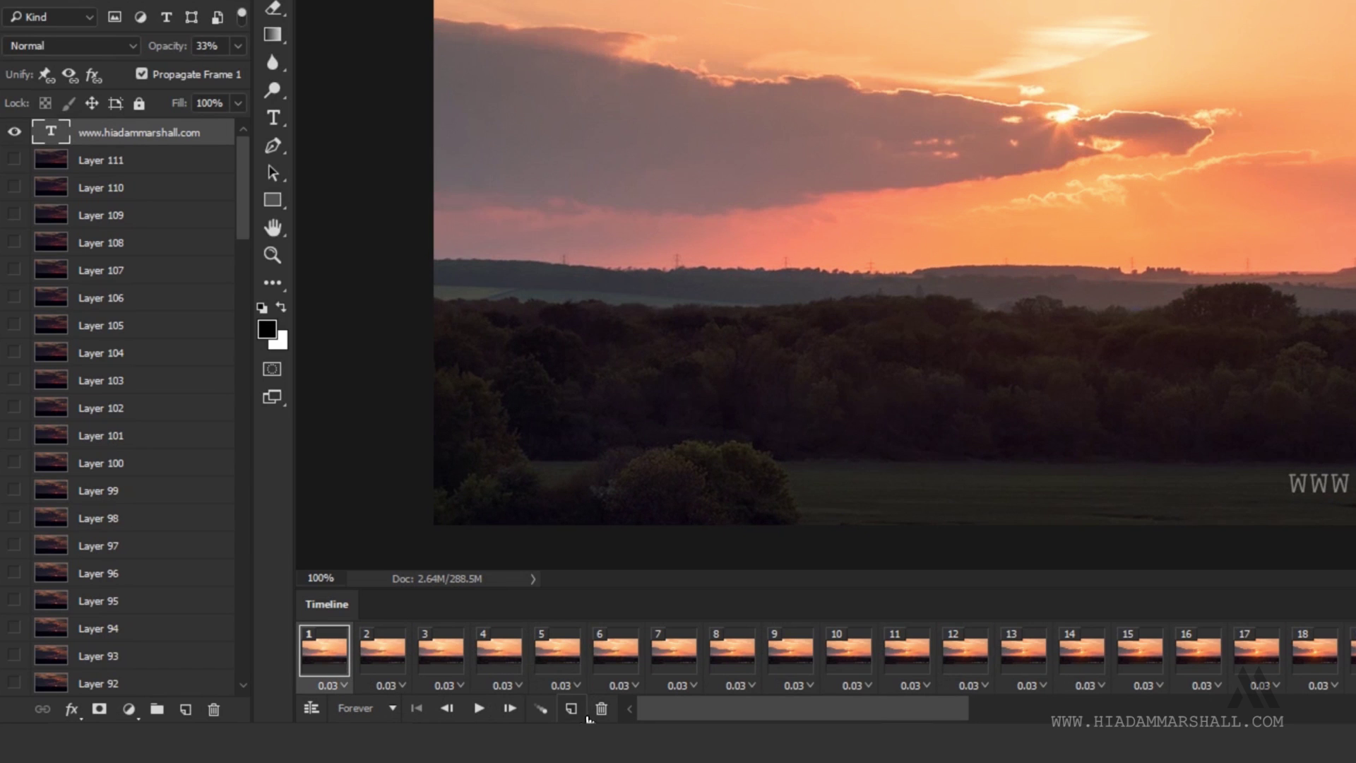
{"action": "left_click", "coordinate": [347, 685]}
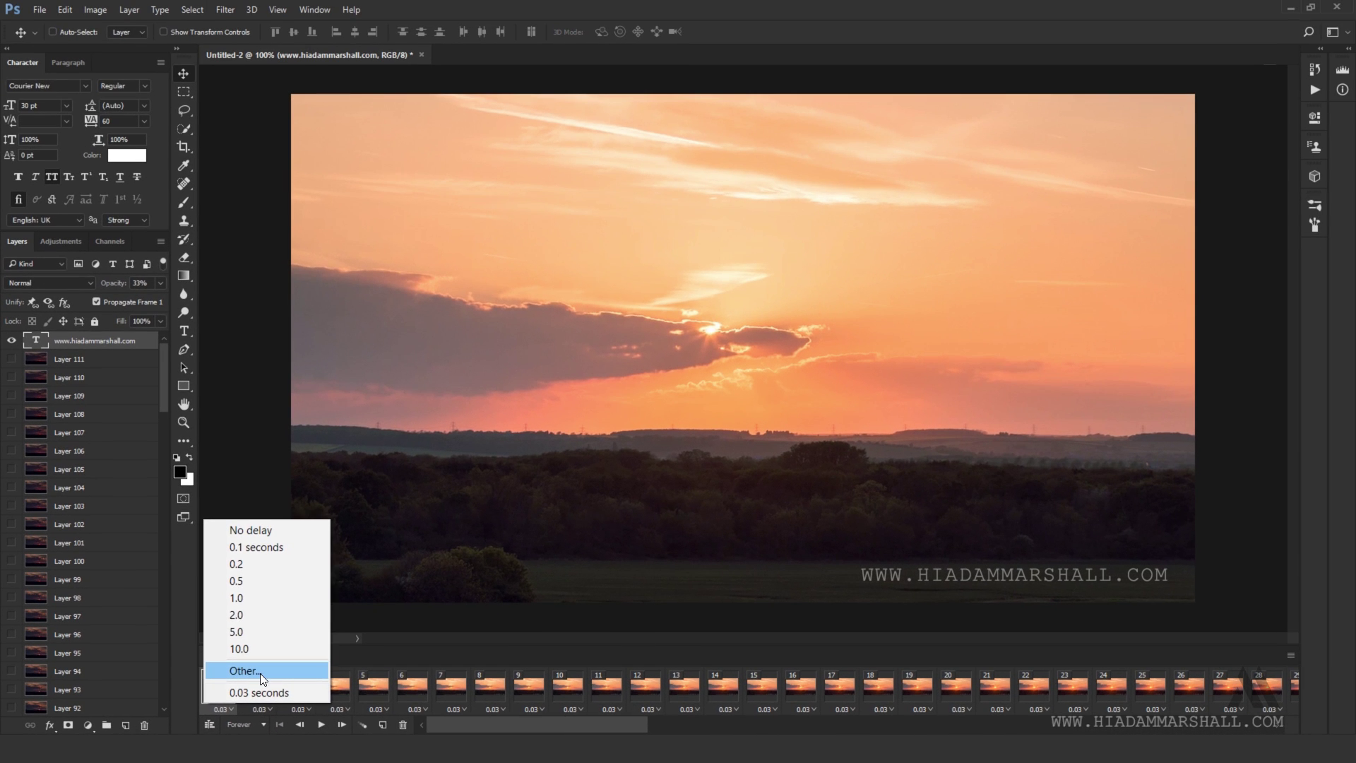
{"action": "left_click", "coordinate": [328, 651]}
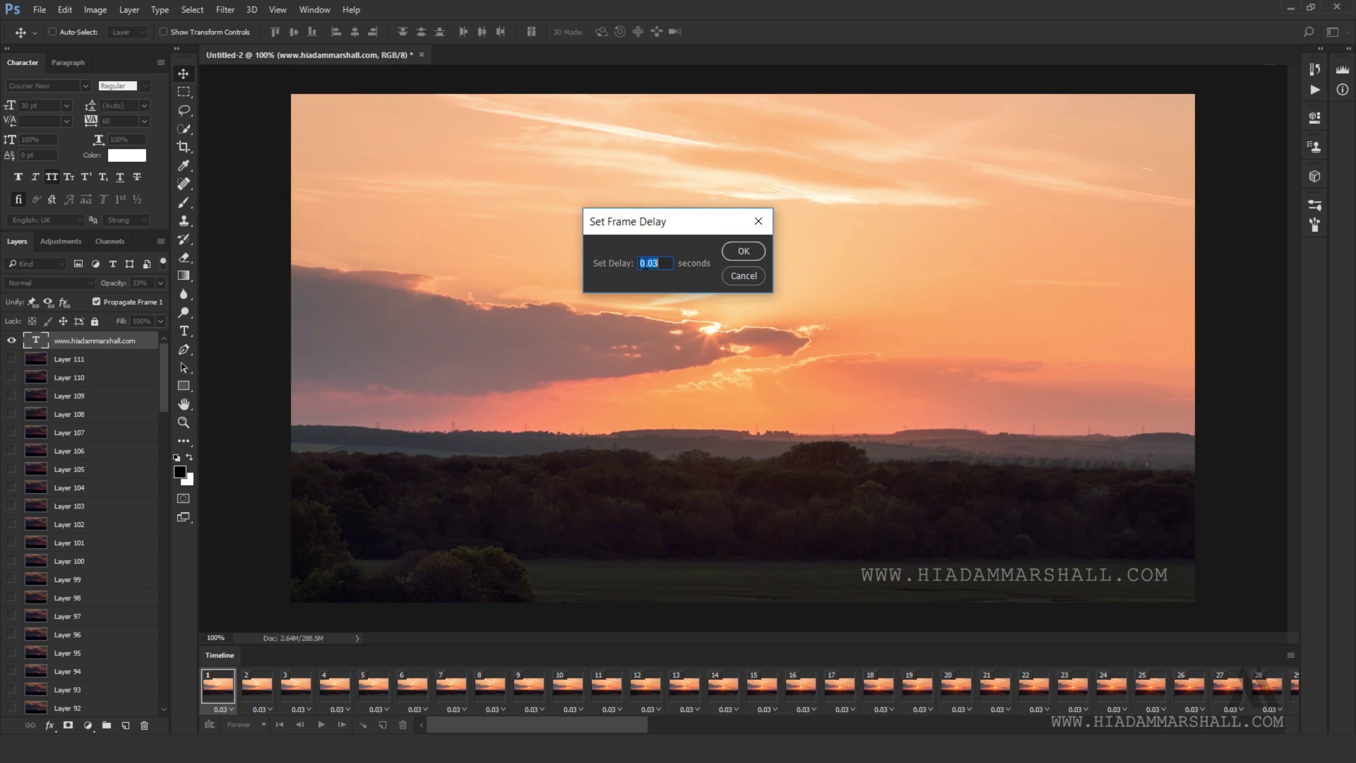
{"action": "type", "text": "1"}
{"action": "left_click", "coordinate": [734, 277]}
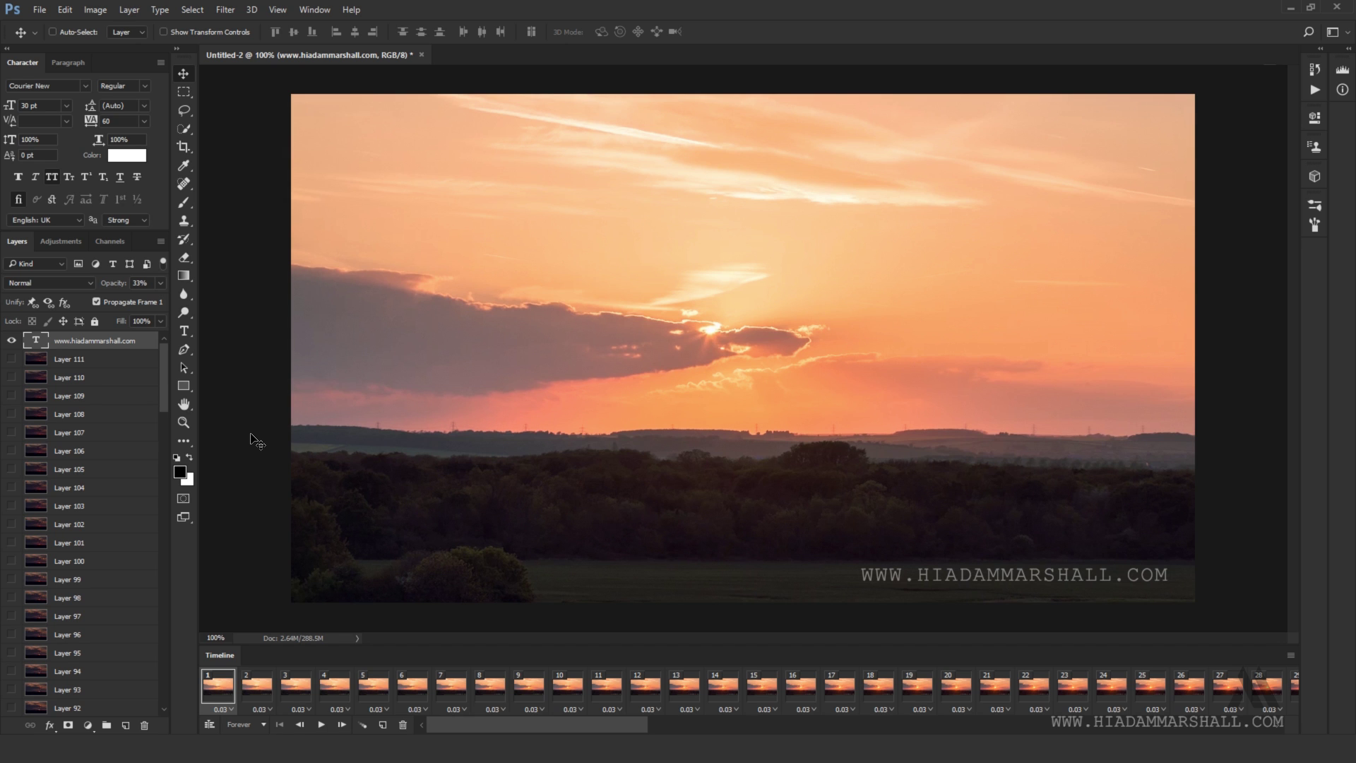
- Open Export > Save for Web (Legacy) to preview the animation as a GIF
{"action": "left_click", "coordinate": [39, 10]}
{"action": "mouse_move", "coordinate": [103, 261]}
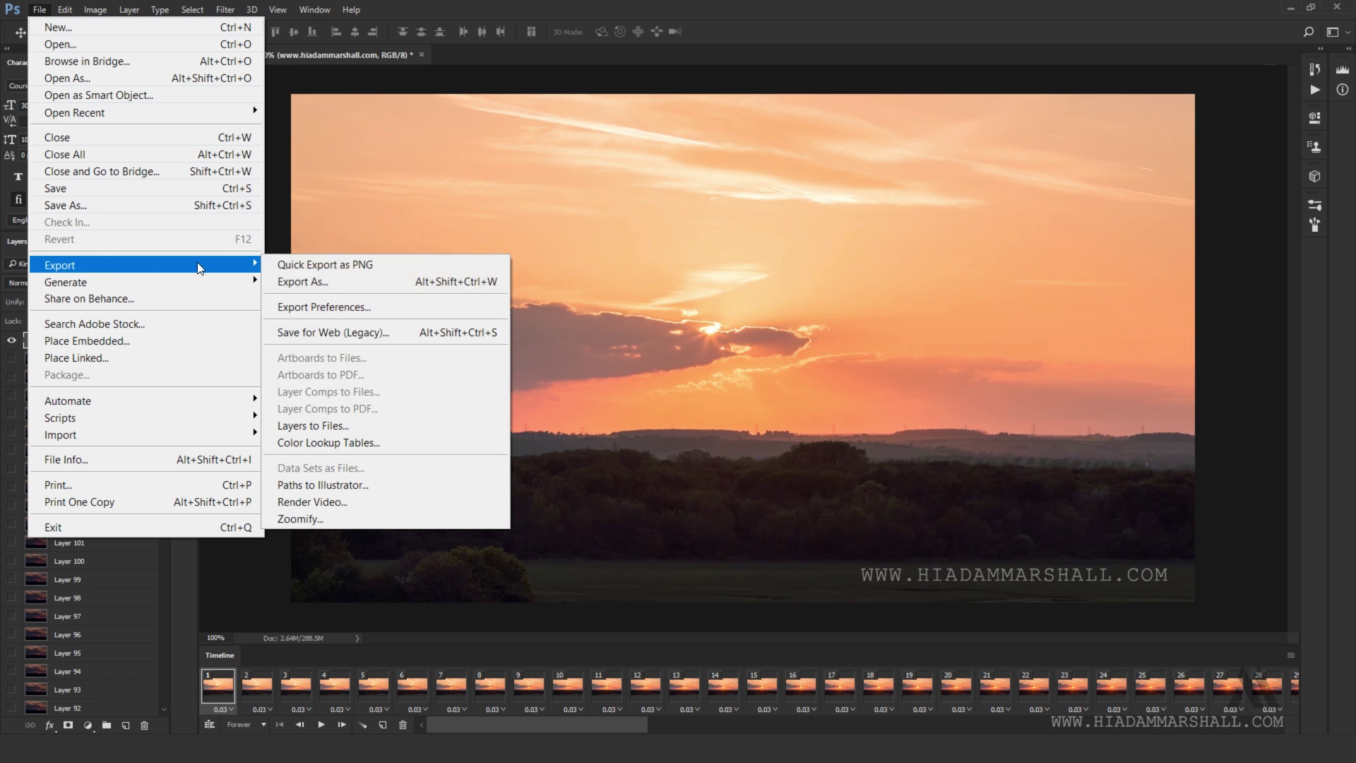
{"action": "left_click", "coordinate": [404, 341]}
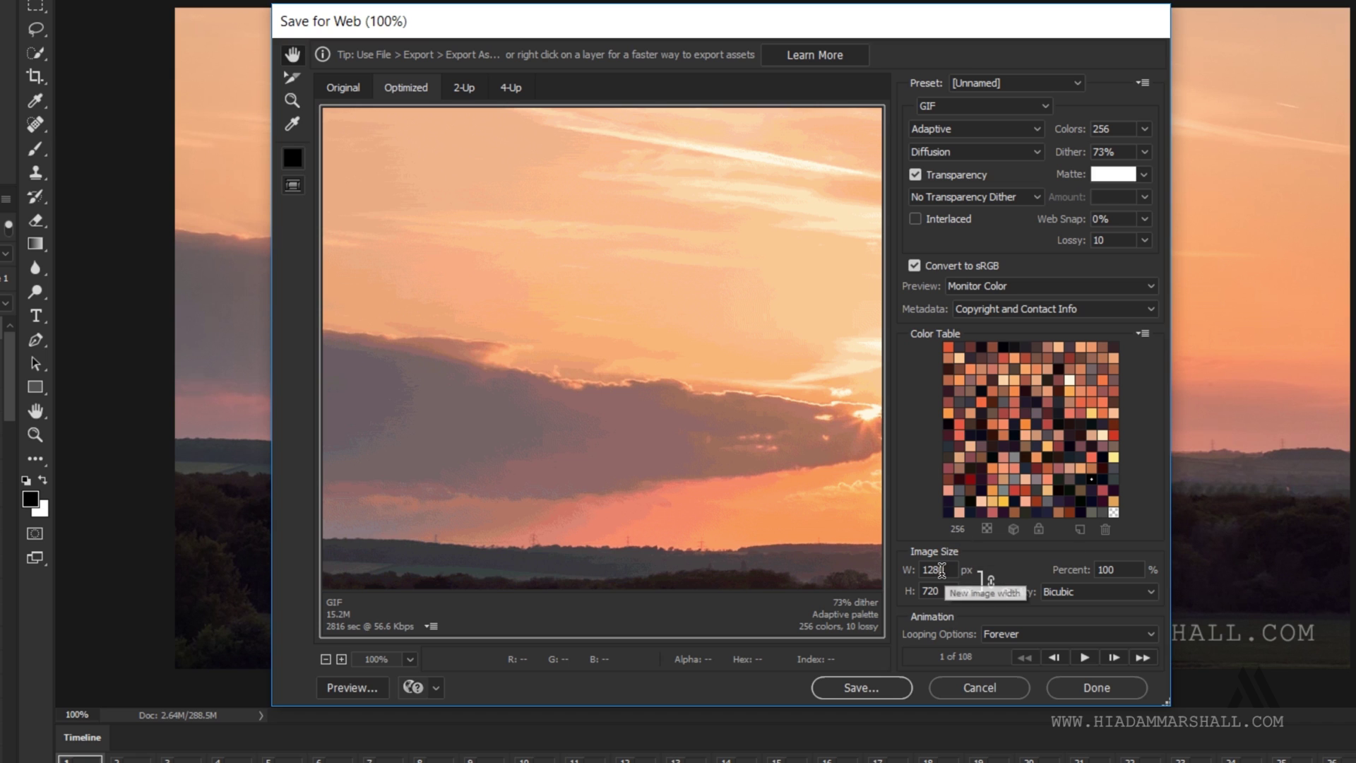
- Resize the GIF export to 540 × 304 px and uncheck Transparency
{"action": "double_click", "coordinate": [932, 570]}
{"action": "type", "text": "540"}
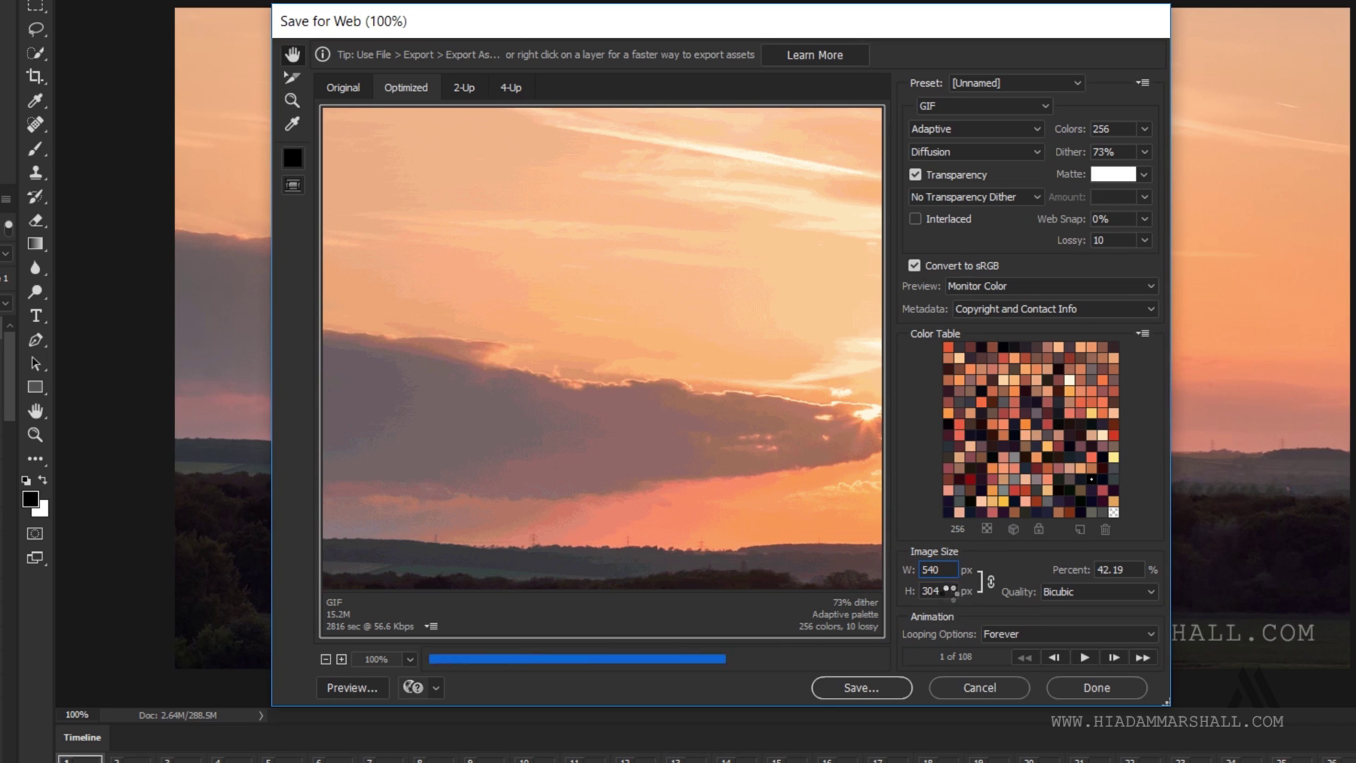
{"action": "left_click", "coordinate": [945, 590]}
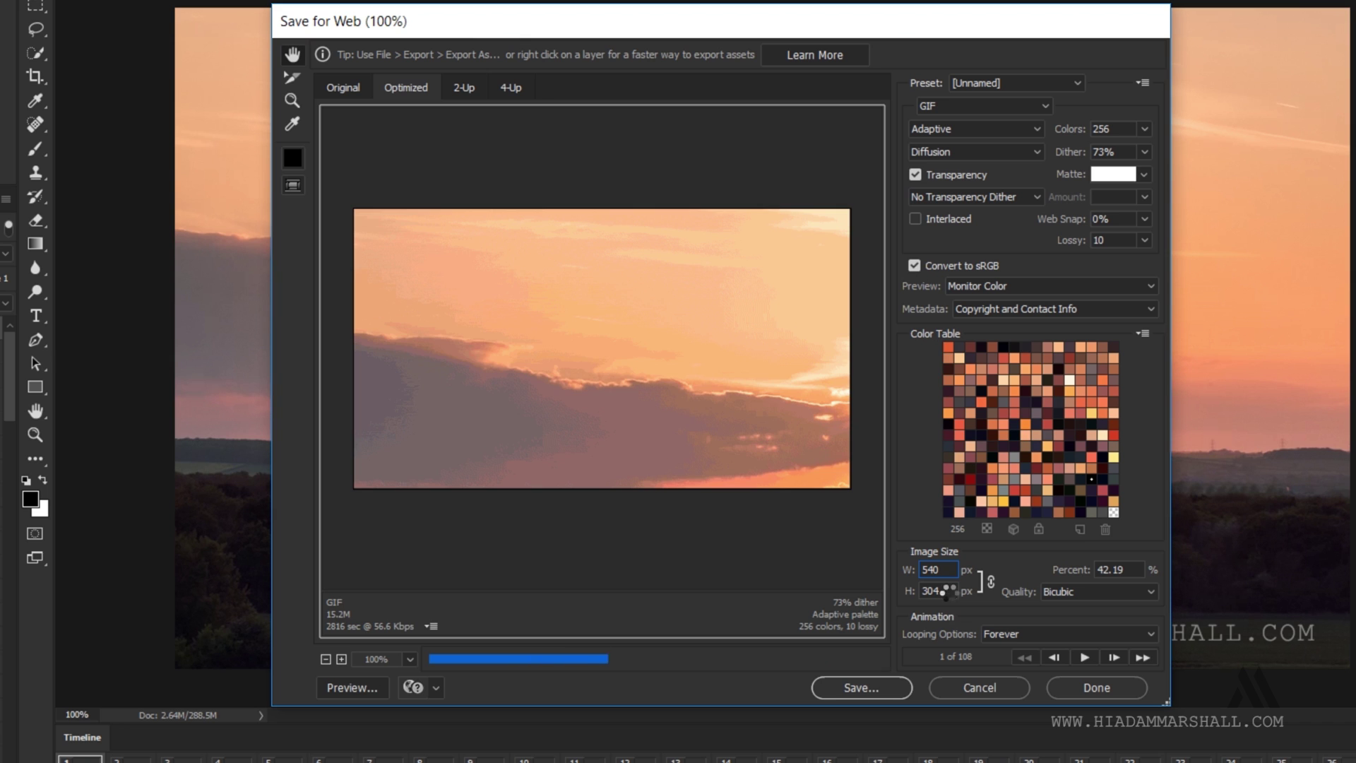
{"action": "left_click", "coordinate": [915, 175]}
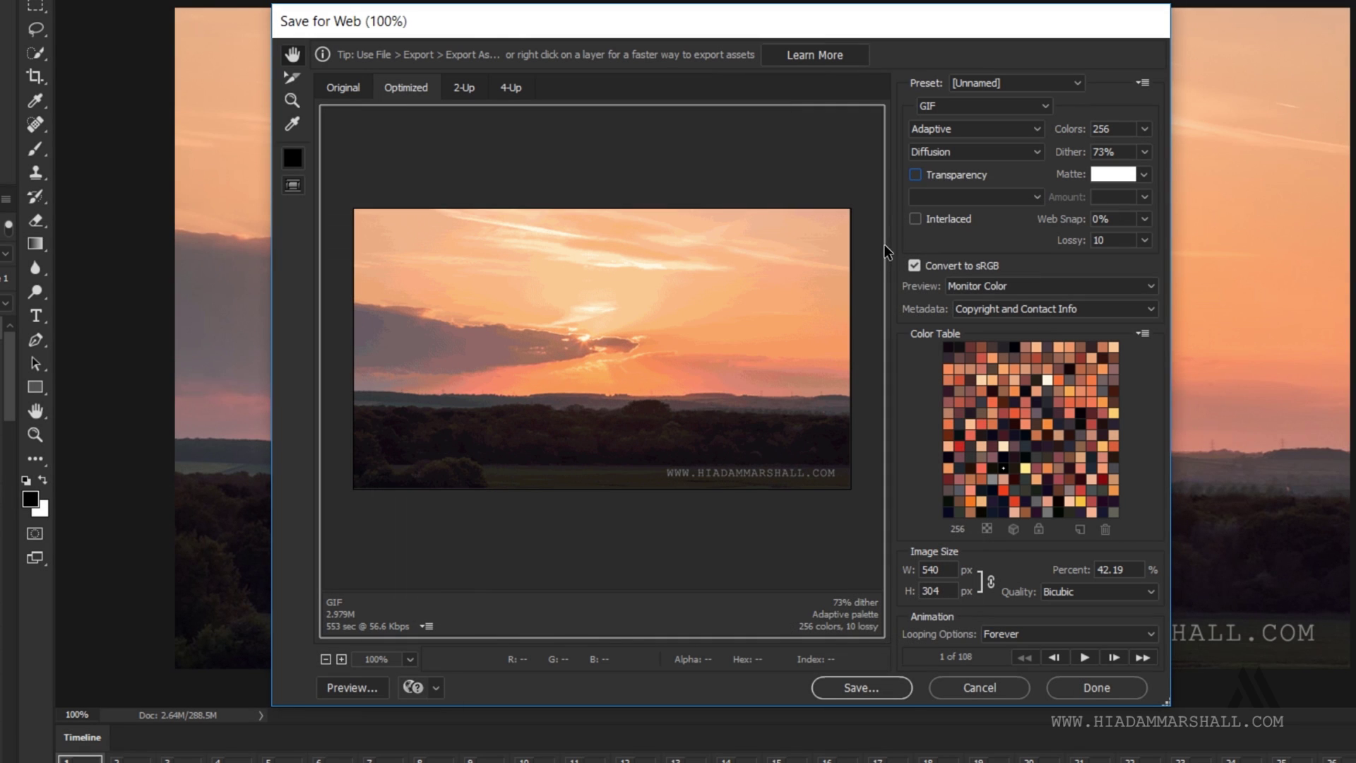
- Try Perceptual and Selective reduction, return to Adaptive, and set dither to Pattern
{"action": "left_click", "coordinate": [961, 133]}
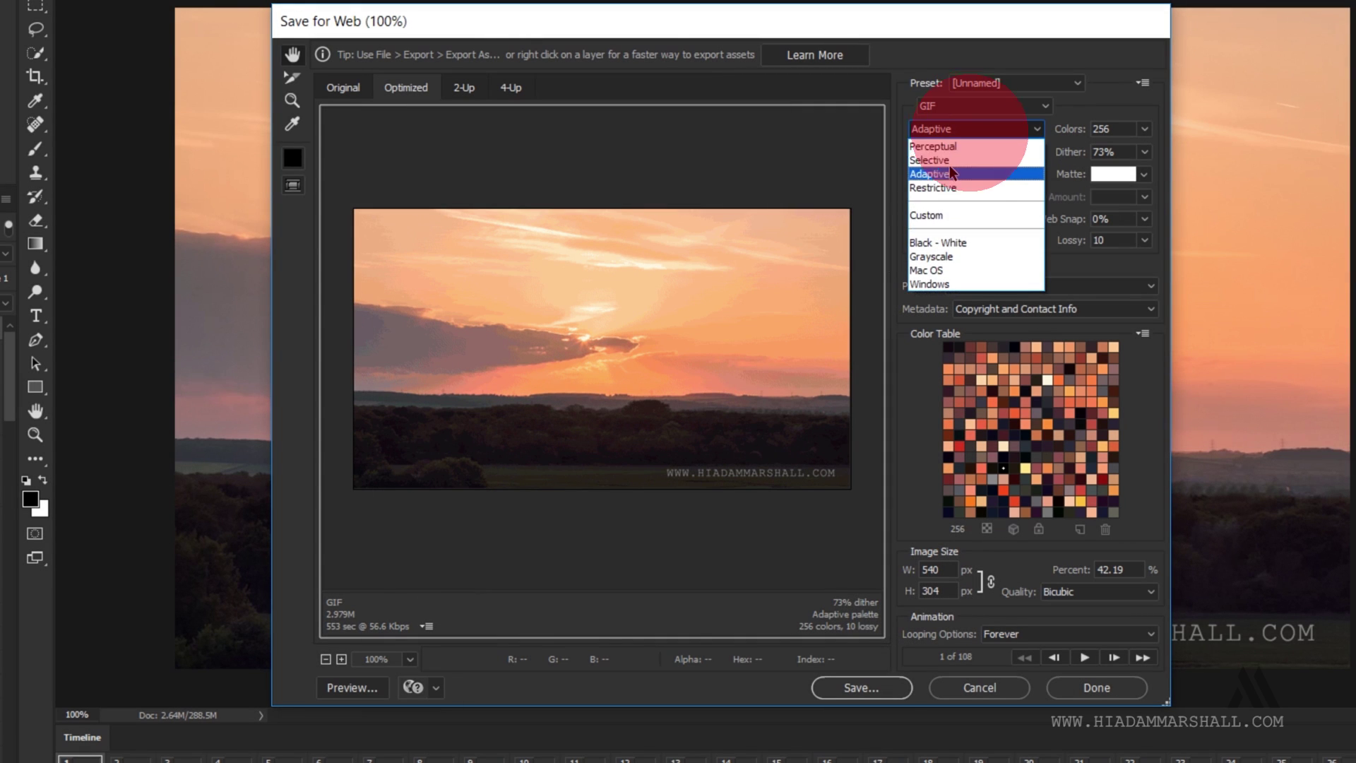
{"action": "left_click", "coordinate": [950, 147]}
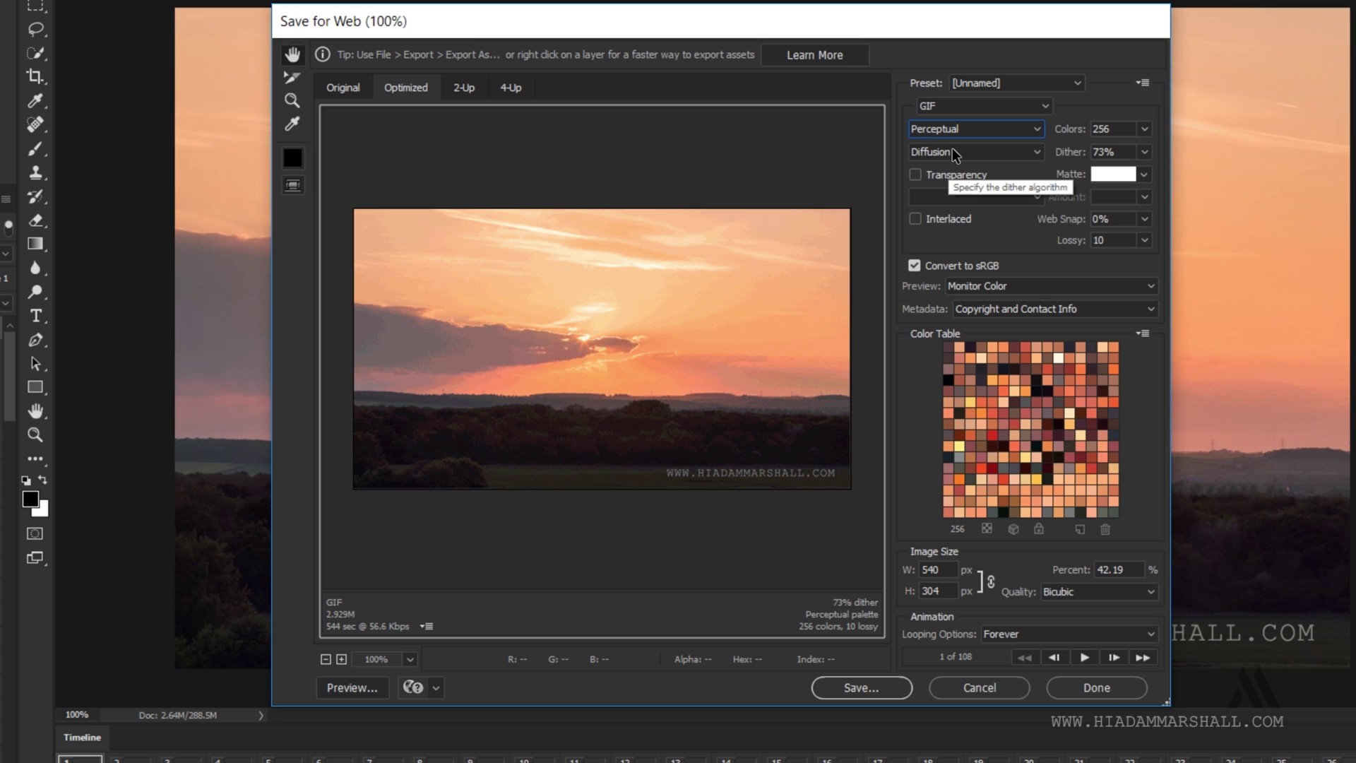
{"action": "left_click", "coordinate": [952, 128]}
{"action": "left_click", "coordinate": [943, 154]}
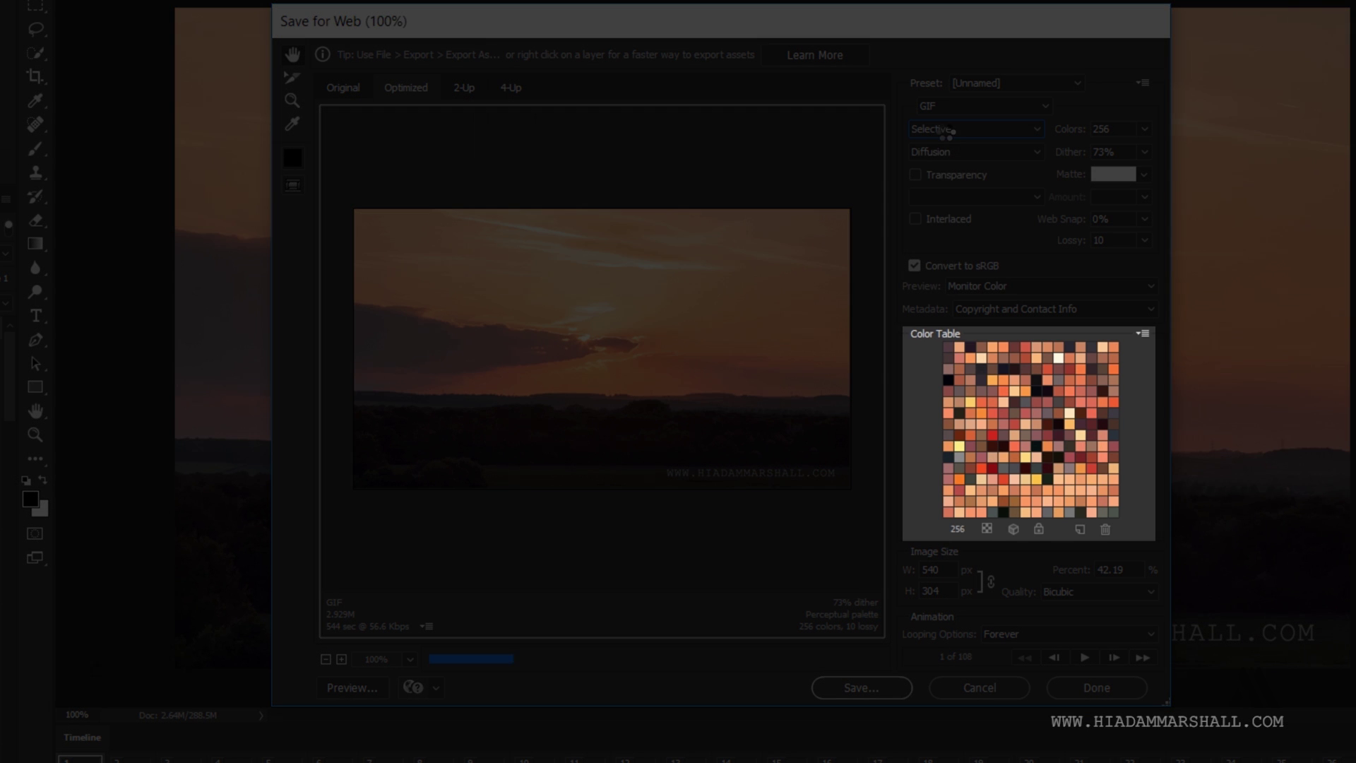
{"action": "left_click", "coordinate": [950, 128]}
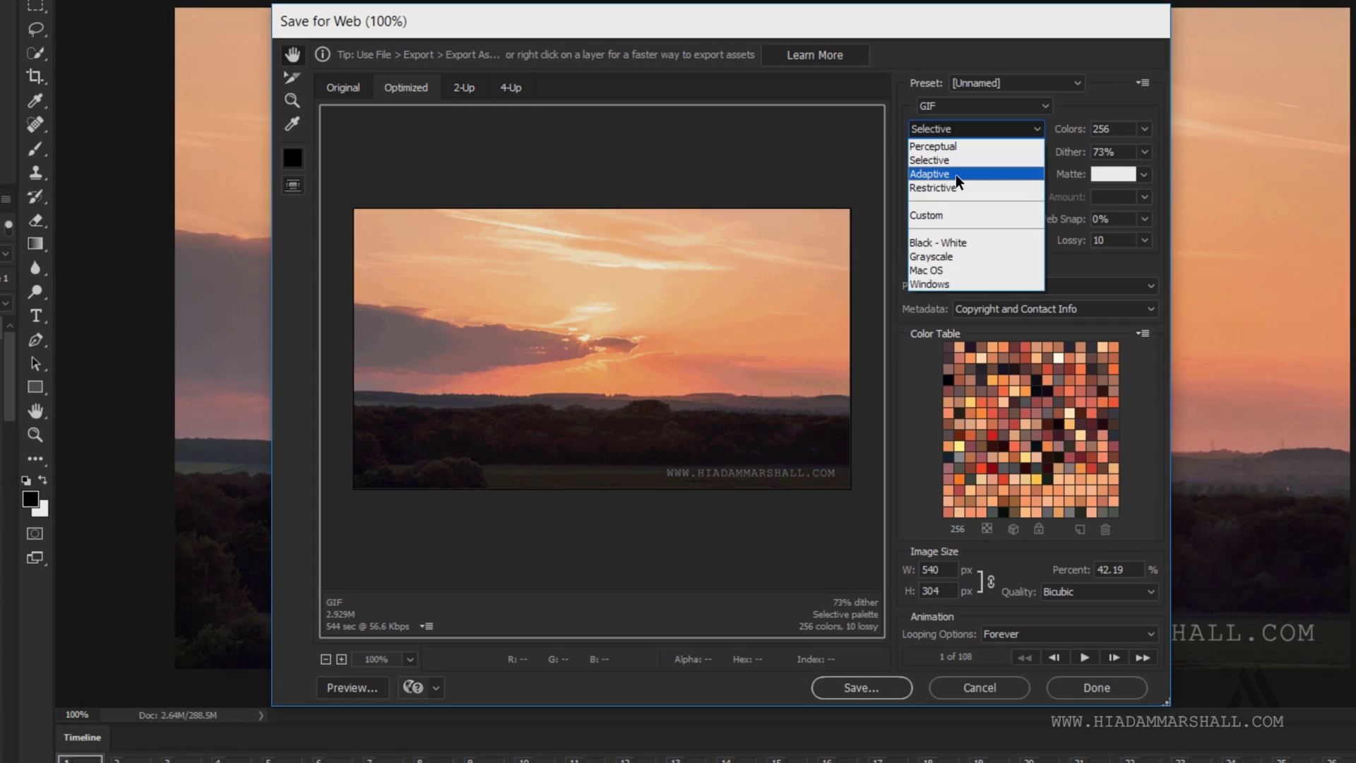
{"action": "left_click", "coordinate": [959, 174]}
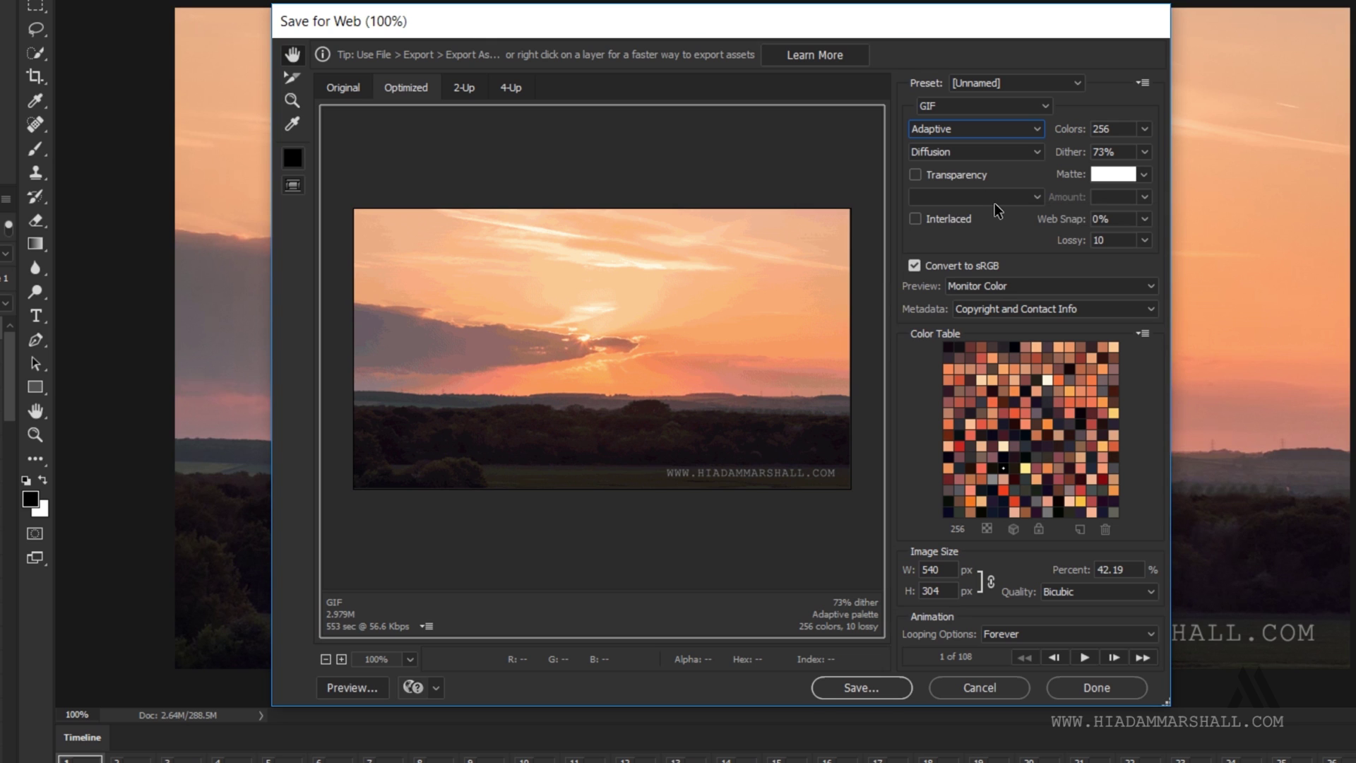
{"action": "left_click", "coordinate": [993, 152]}
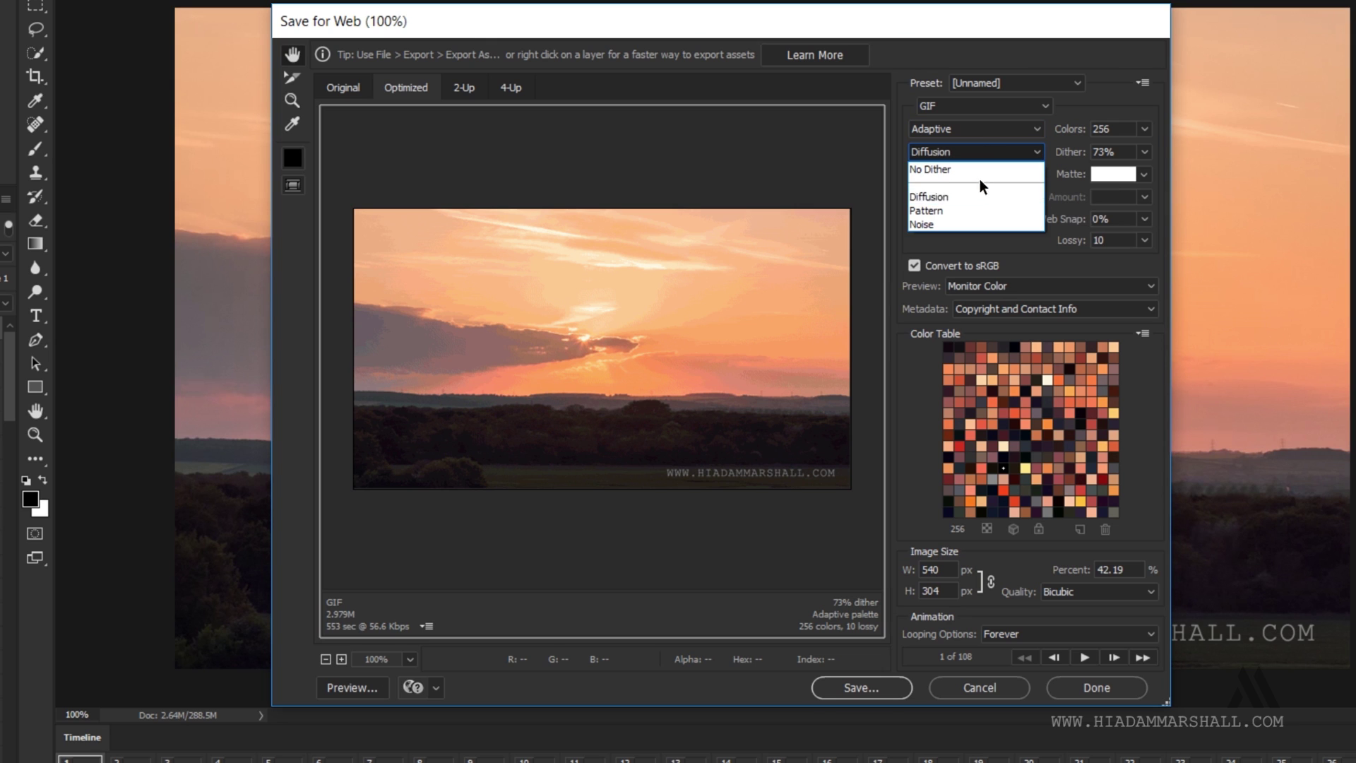
{"action": "left_click", "coordinate": [974, 211]}
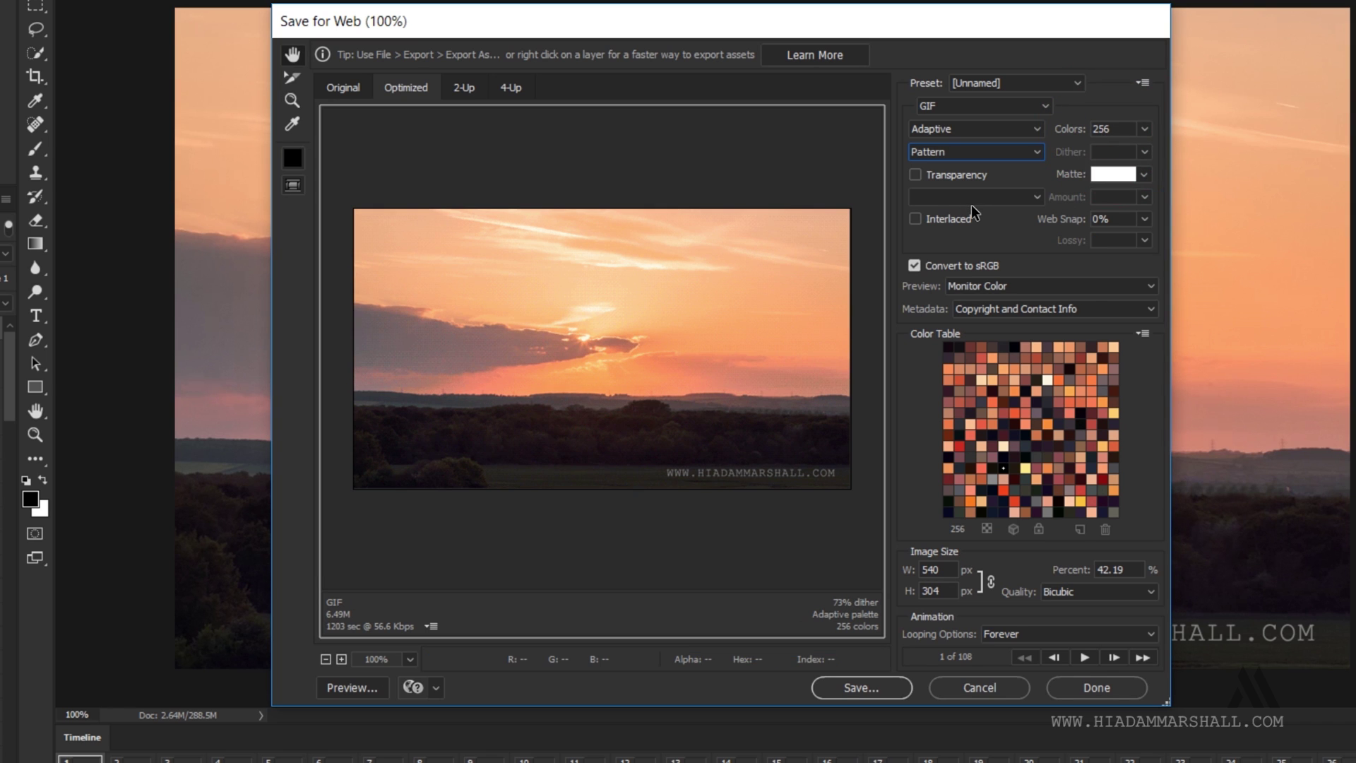
- Set the GIF colour count to 64
{"action": "left_click", "coordinate": [1143, 130]}
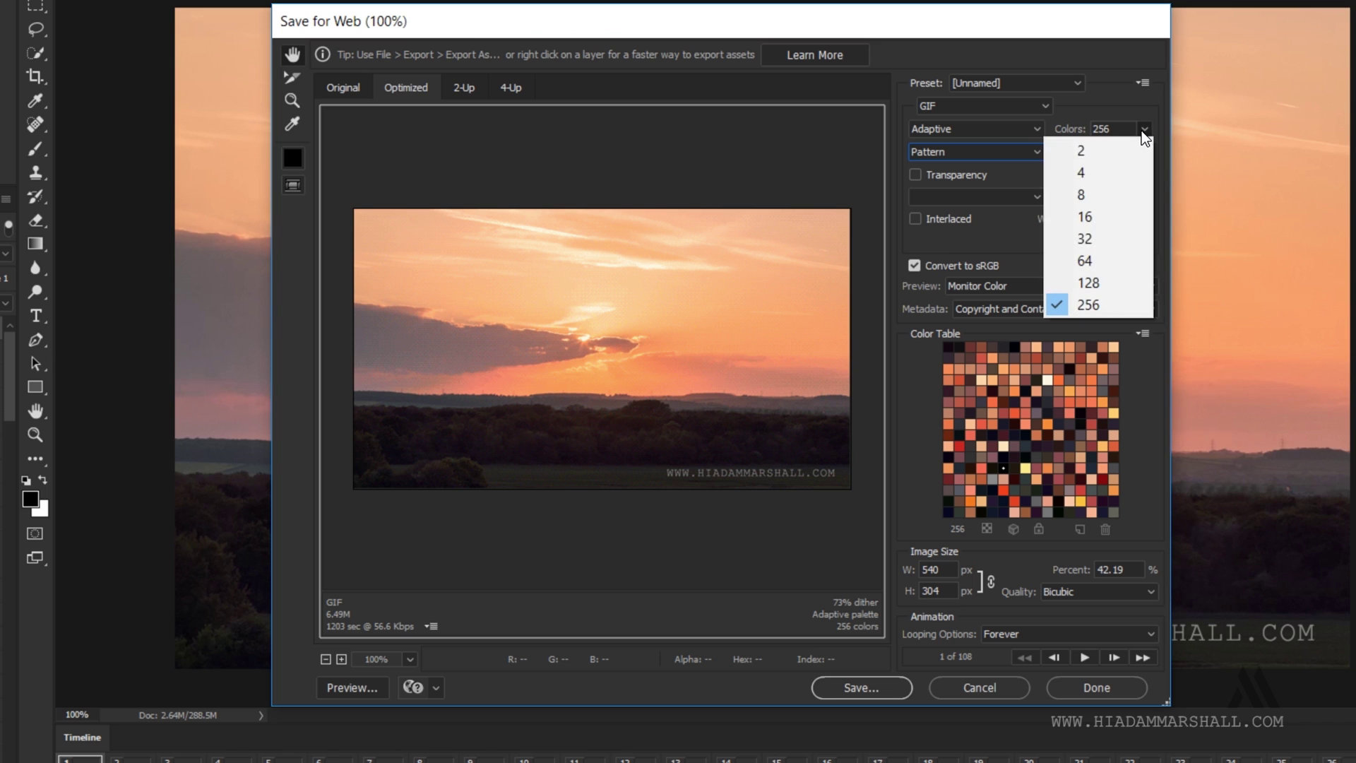
{"action": "left_click", "coordinate": [1113, 256]}
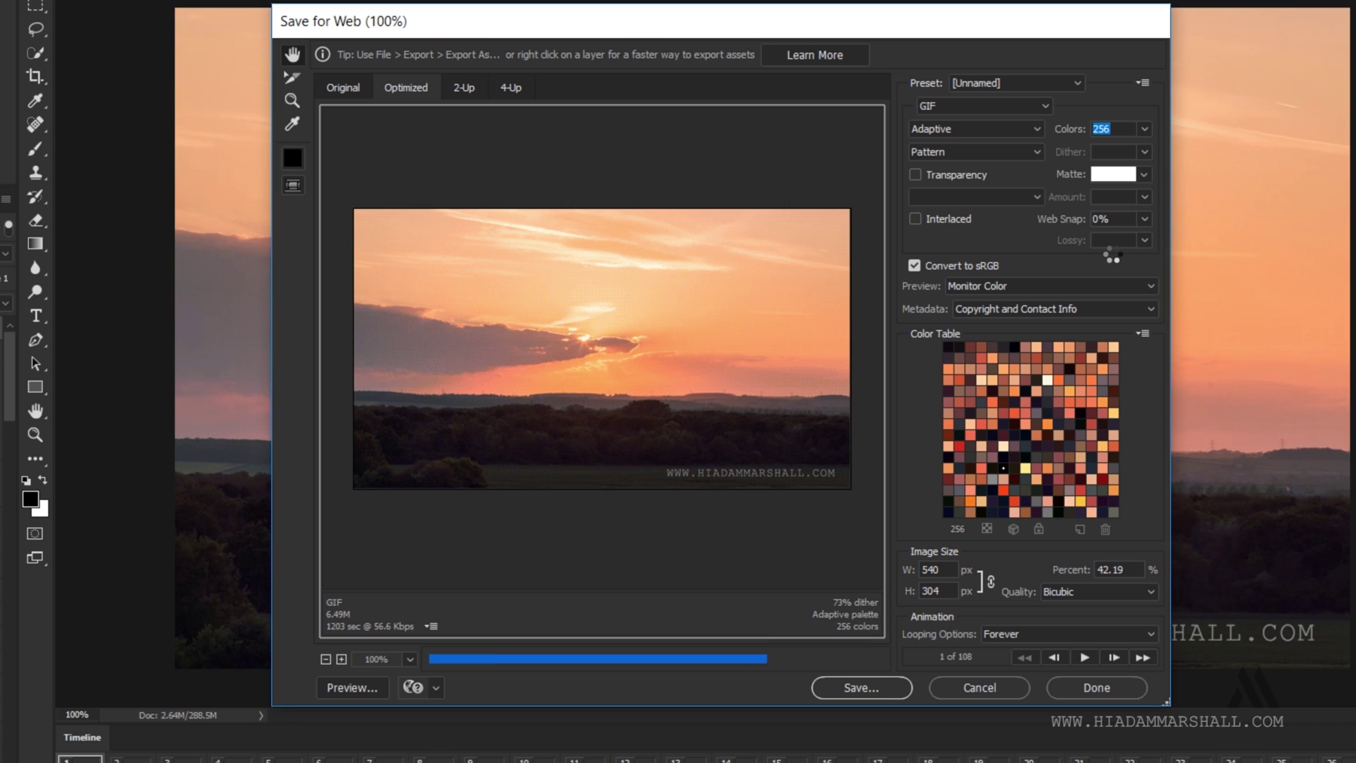
{"action": "type", "text": "64"}
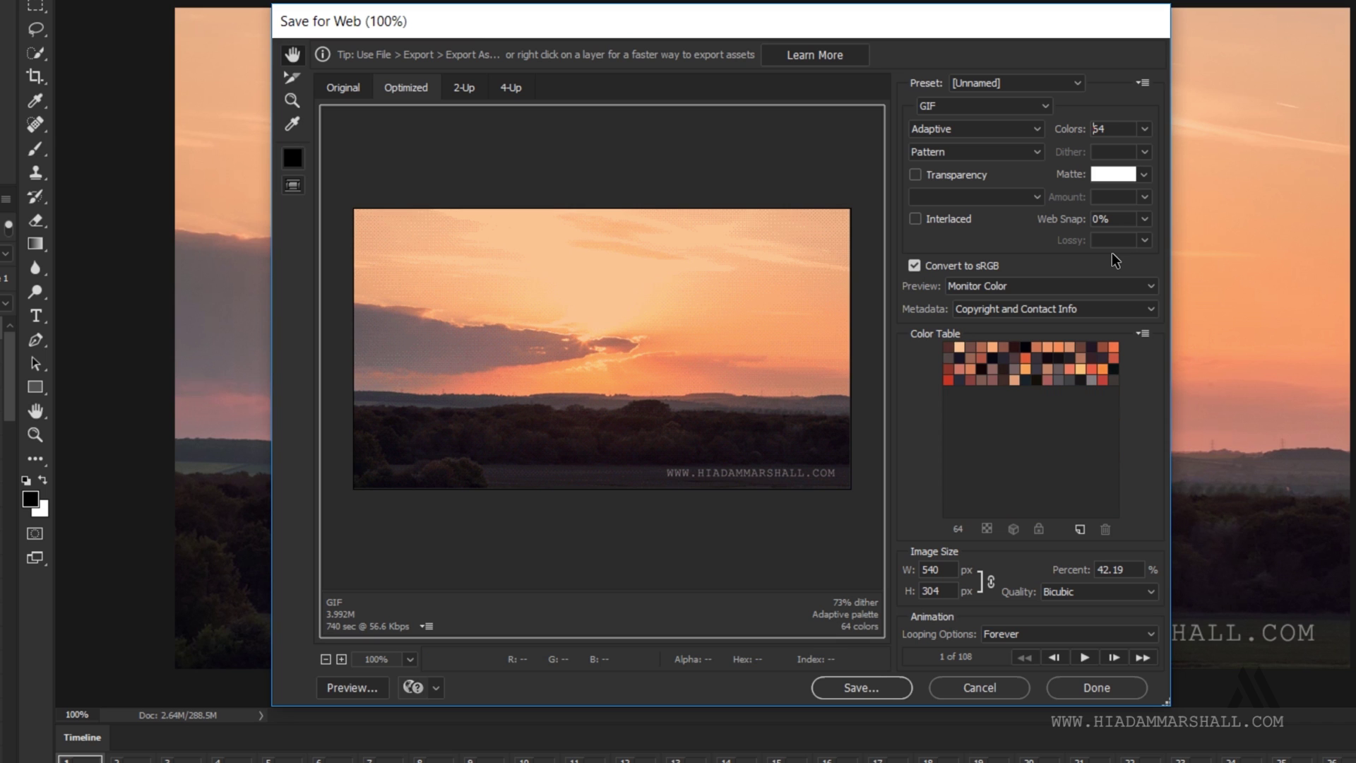
{"action": "left_click", "coordinate": [1144, 128]}
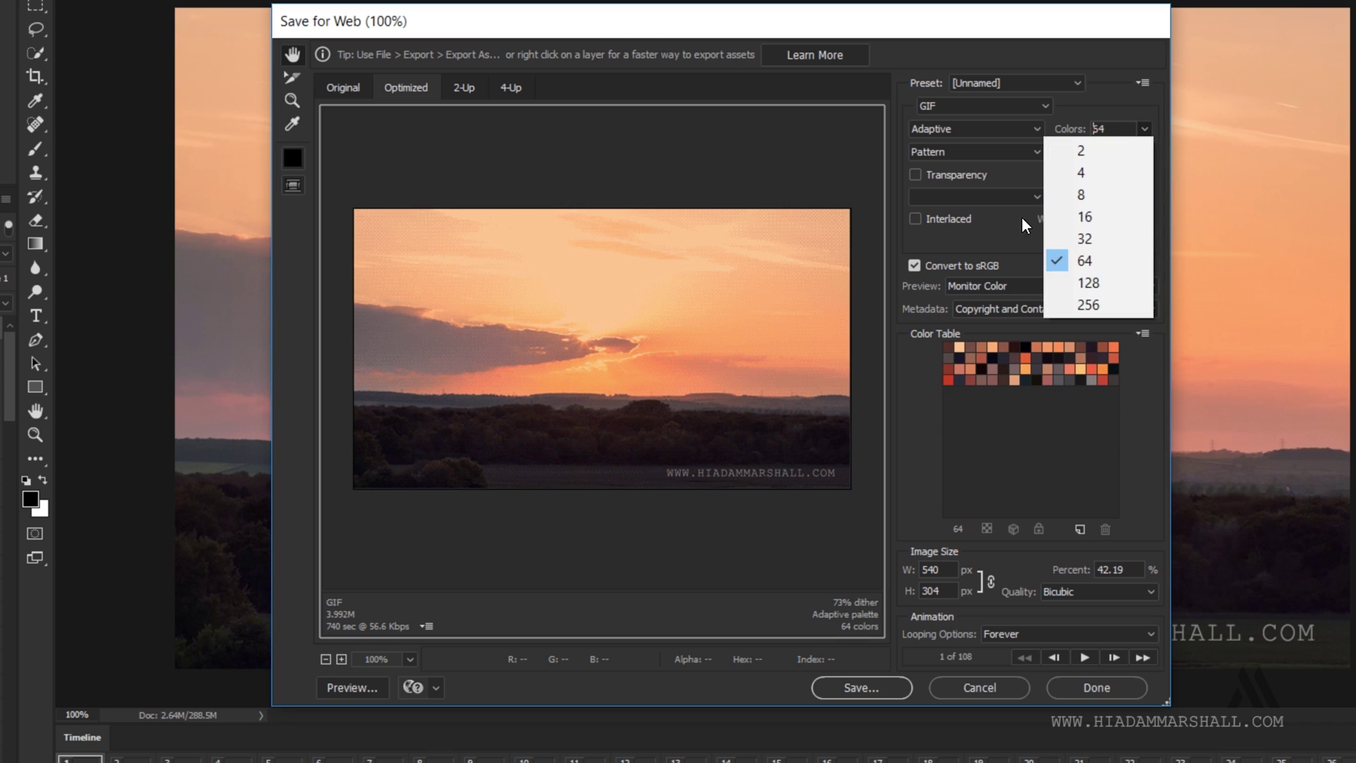
- Switch dither to Noise, then choose 256 colours again
{"action": "left_click", "coordinate": [983, 156]}
{"action": "left_click", "coordinate": [973, 219]}
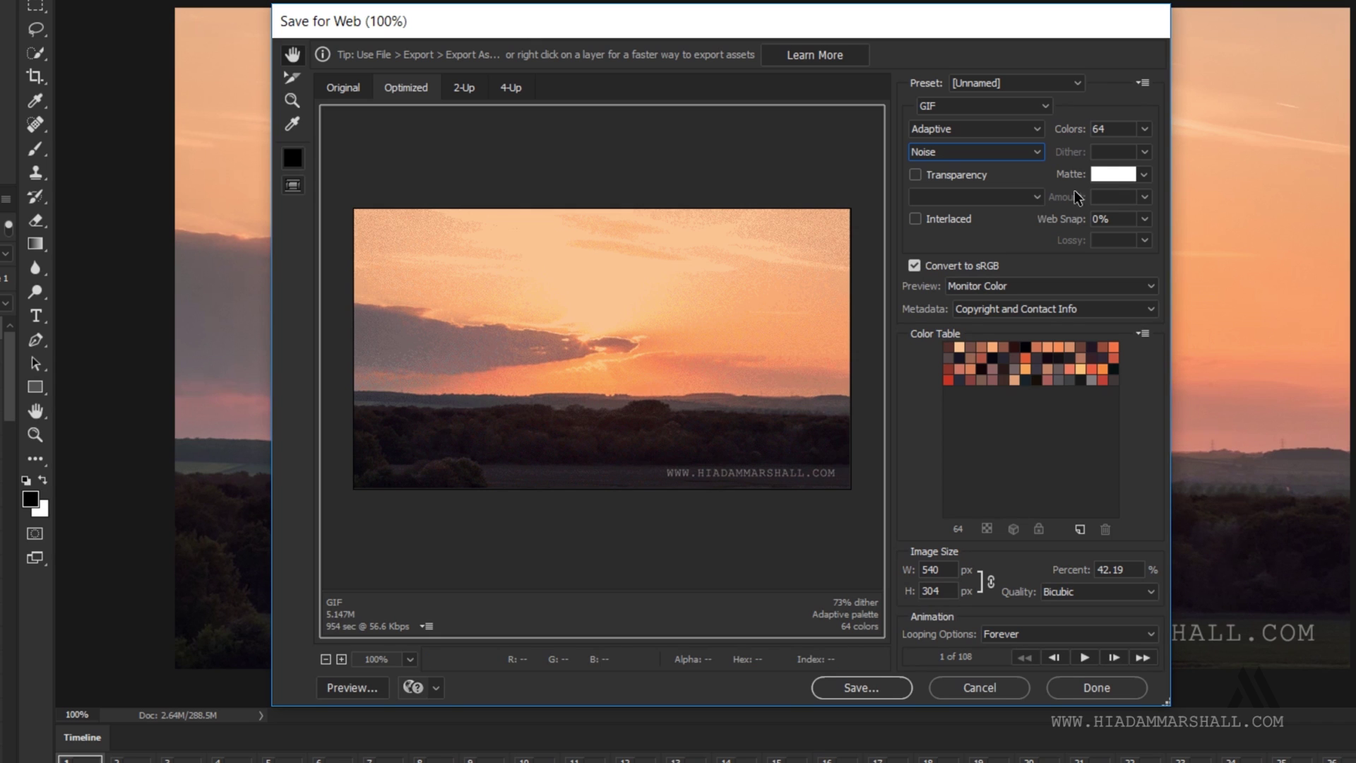
{"action": "left_click", "coordinate": [1144, 128]}
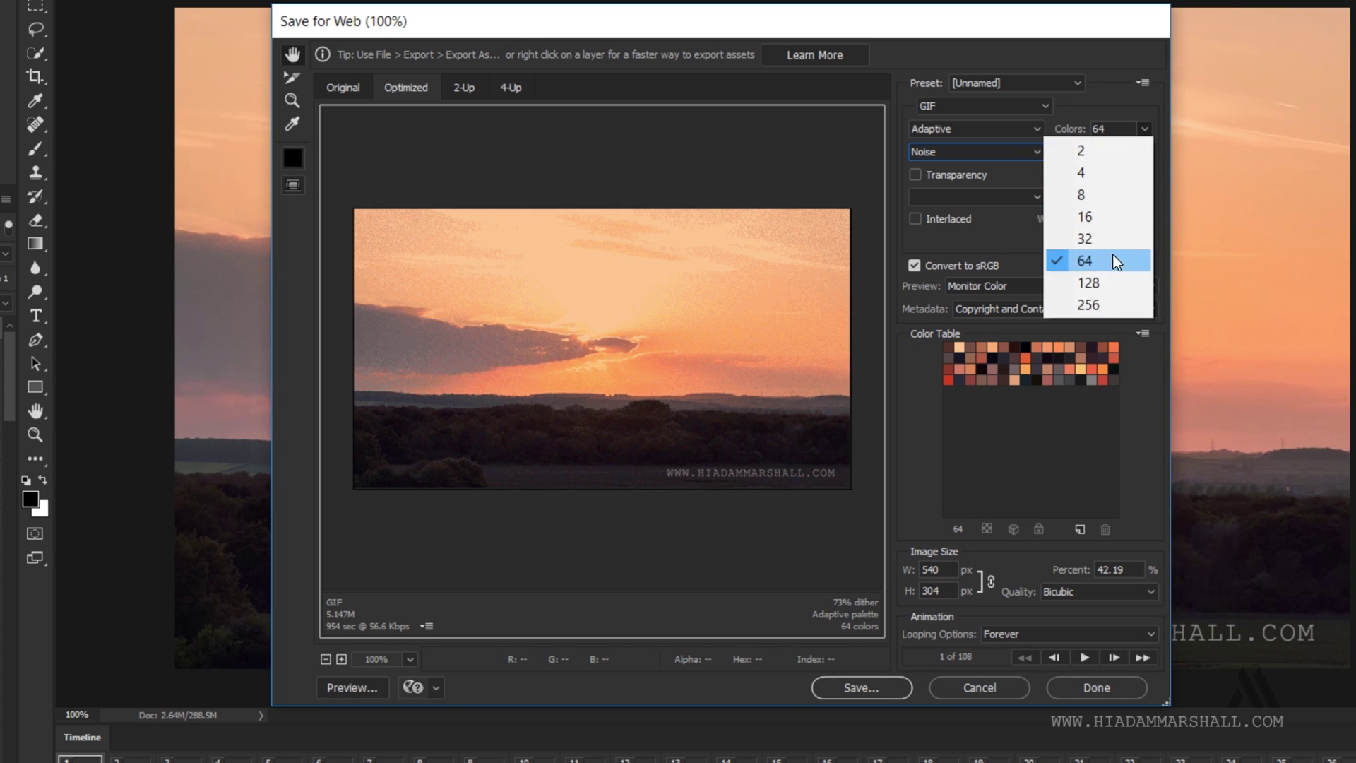
{"action": "left_click", "coordinate": [1098, 304]}
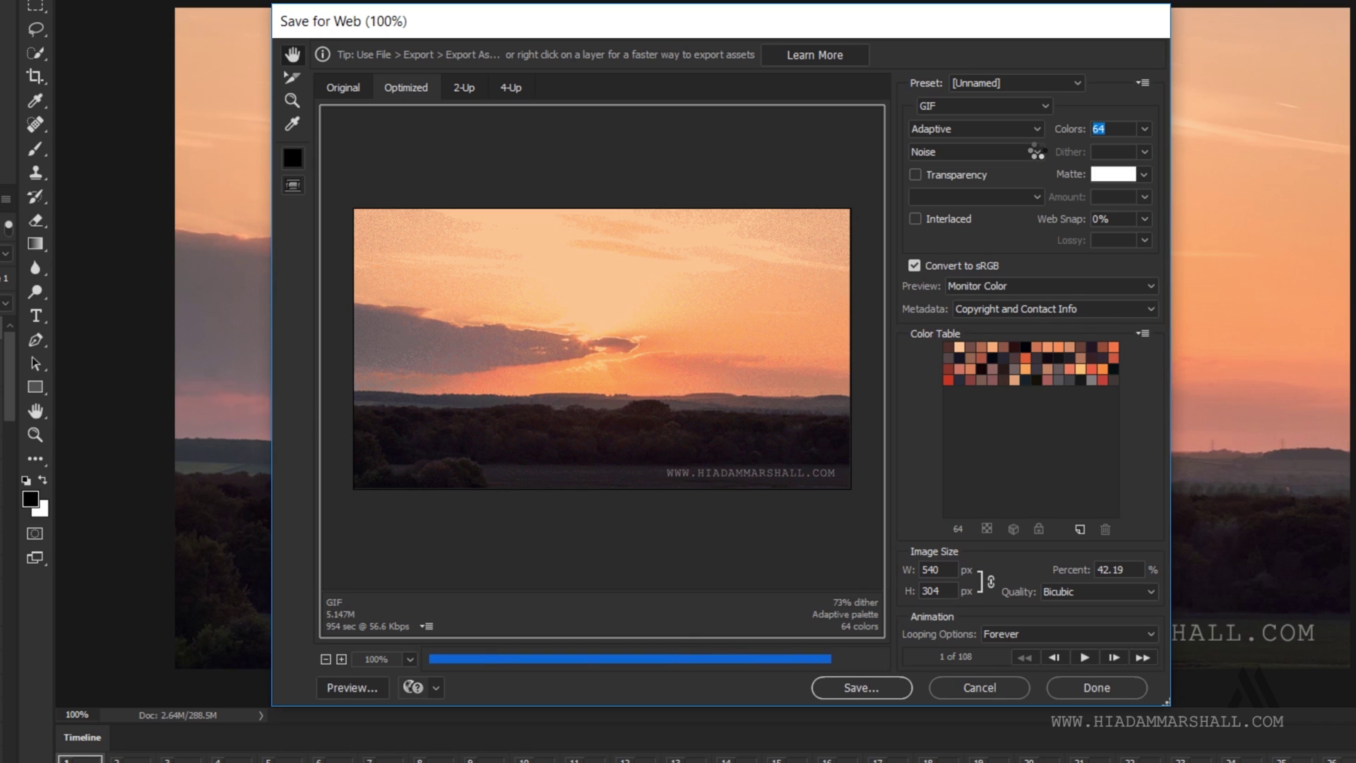
- Switch dither back to Diffusion and set the Dither amount to about 80%
{"action": "left_click", "coordinate": [1034, 152]}
{"action": "left_click", "coordinate": [1012, 196]}
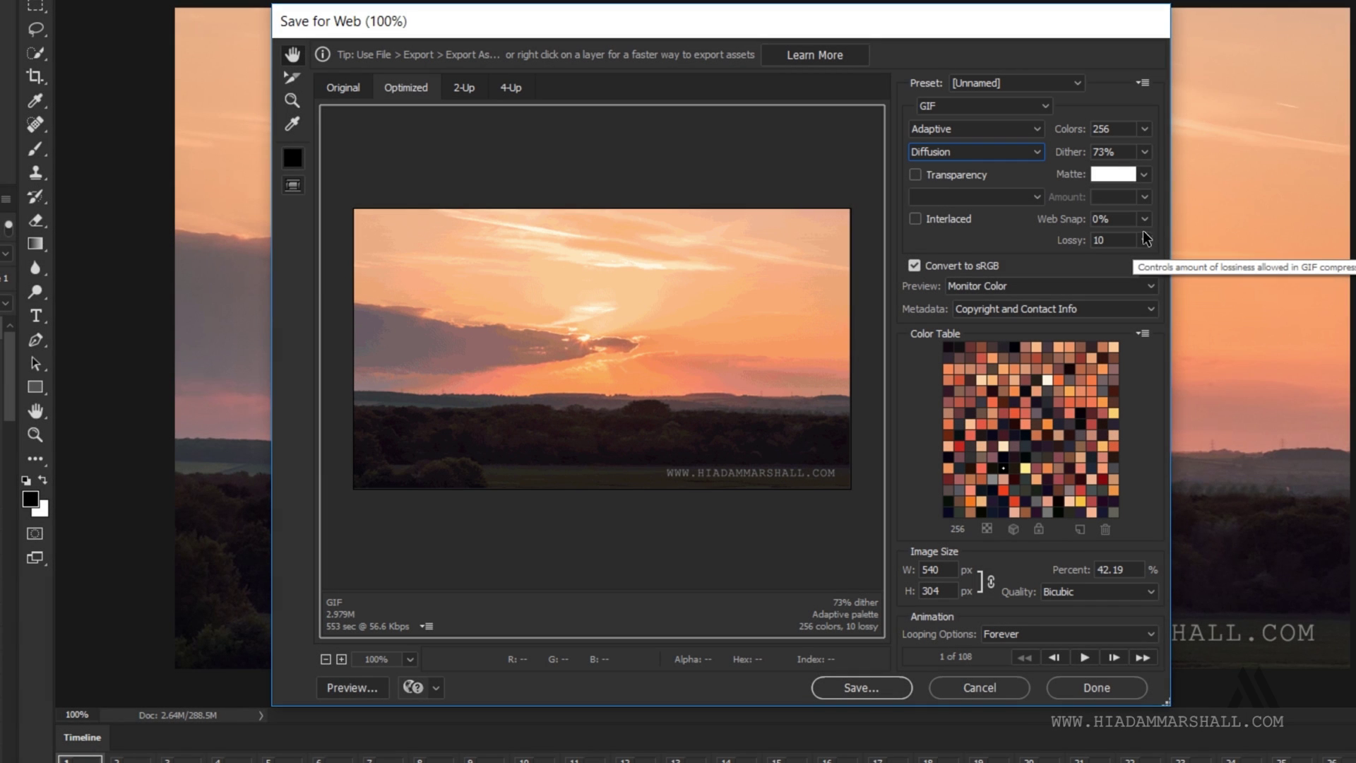
{"action": "left_click", "coordinate": [1144, 151]}
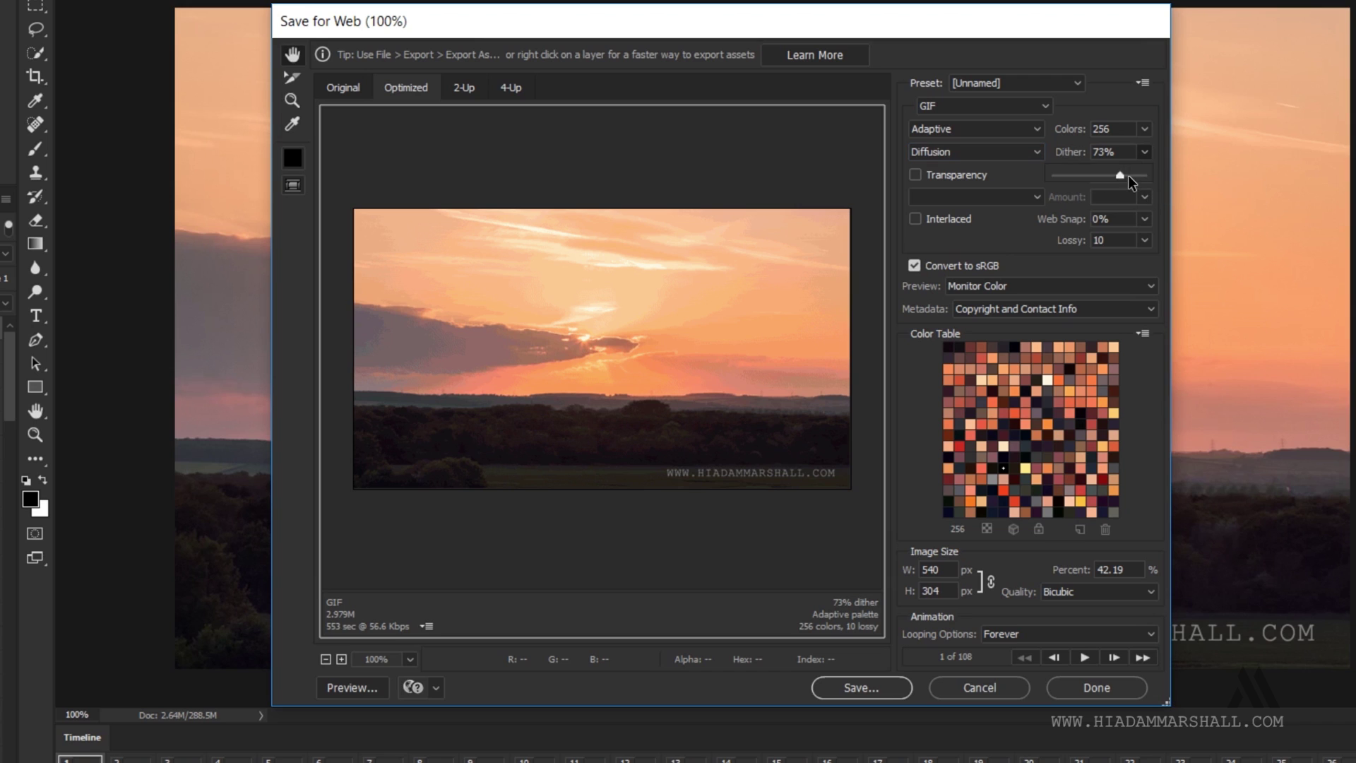
{"action": "left_click_drag", "start_coordinate": [1128, 178], "coordinate": [1138, 175]}
{"action": "left_click", "coordinate": [1123, 175]}
{"action": "left_click_drag", "start_coordinate": [1126, 178], "coordinate": [1127, 176]}
- Set Lossy to 13 and raise the Dither amount to 99%
{"action": "left_click", "coordinate": [1126, 238]}
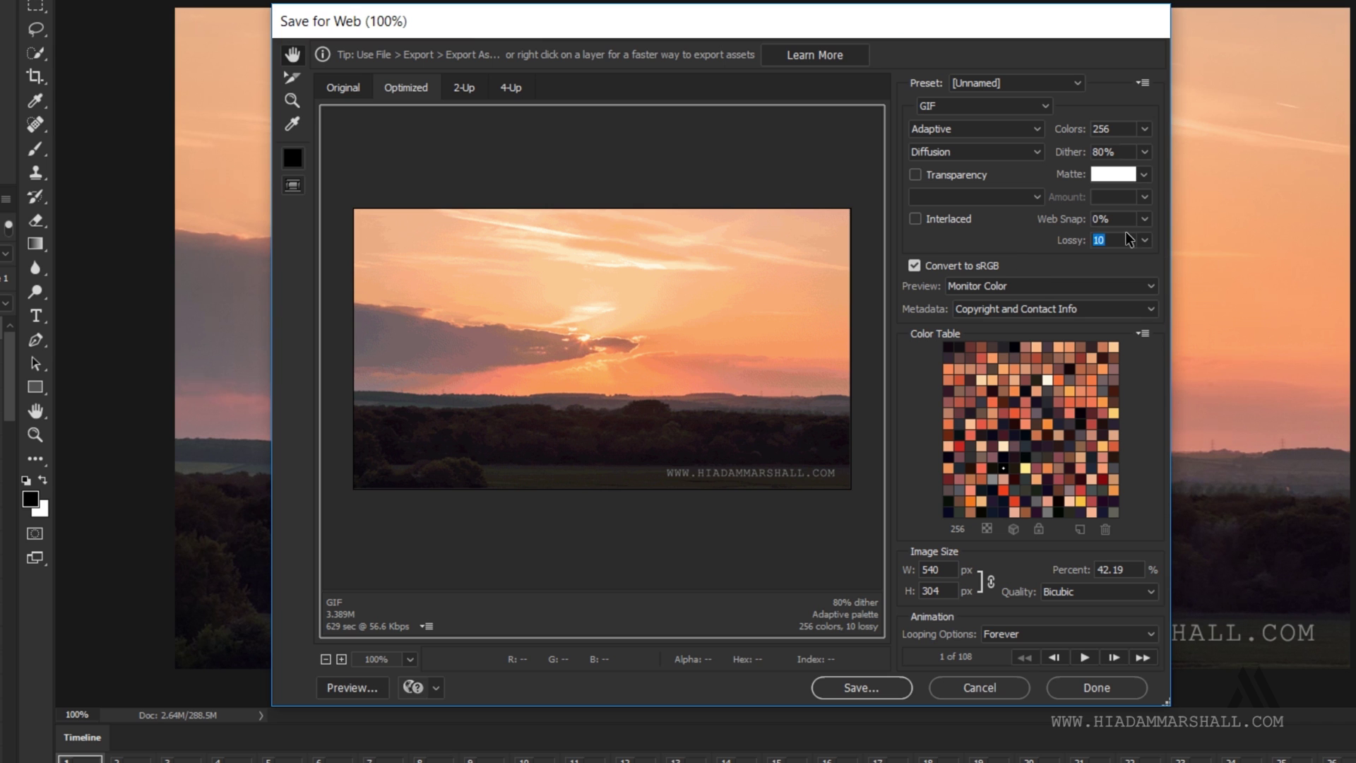
{"action": "type", "text": "15"}
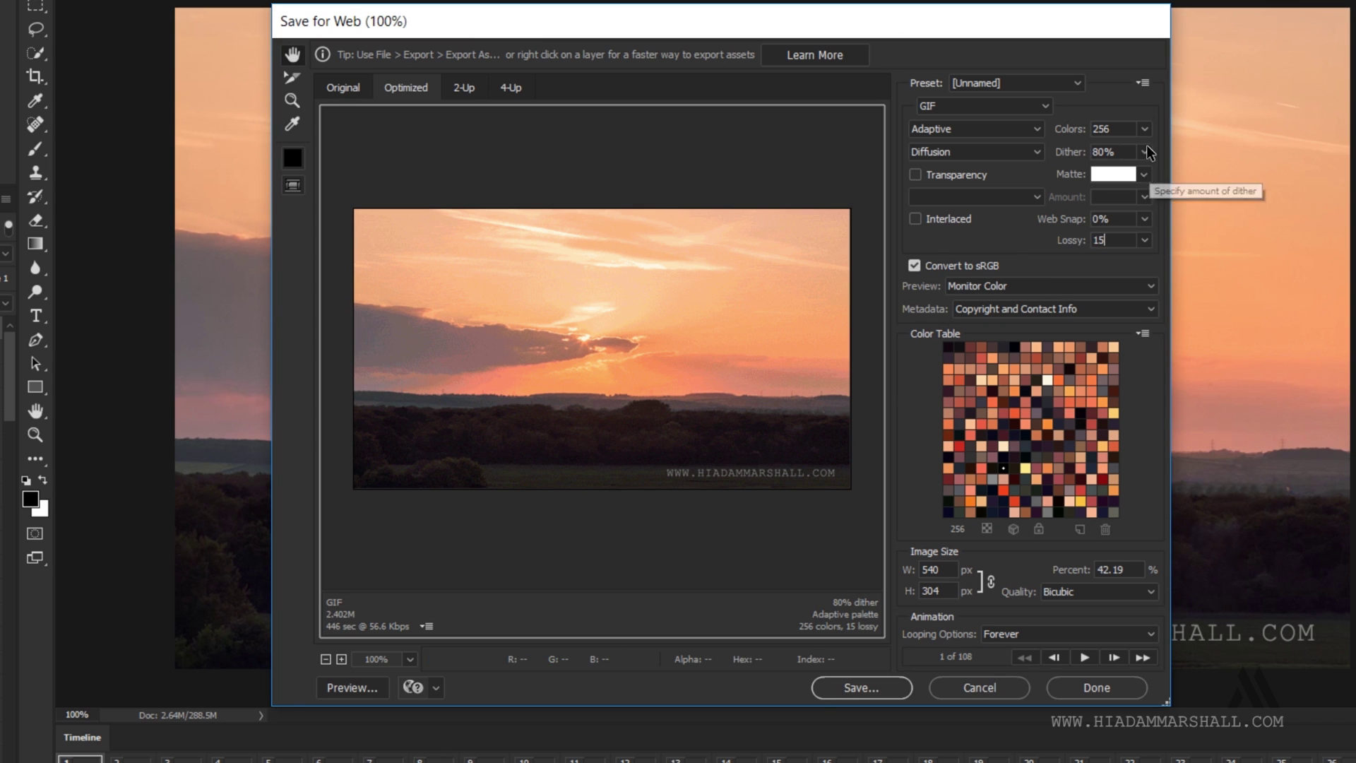
{"action": "left_click", "coordinate": [1145, 151]}
{"action": "left_click_drag", "start_coordinate": [1129, 175], "coordinate": [1142, 181]}
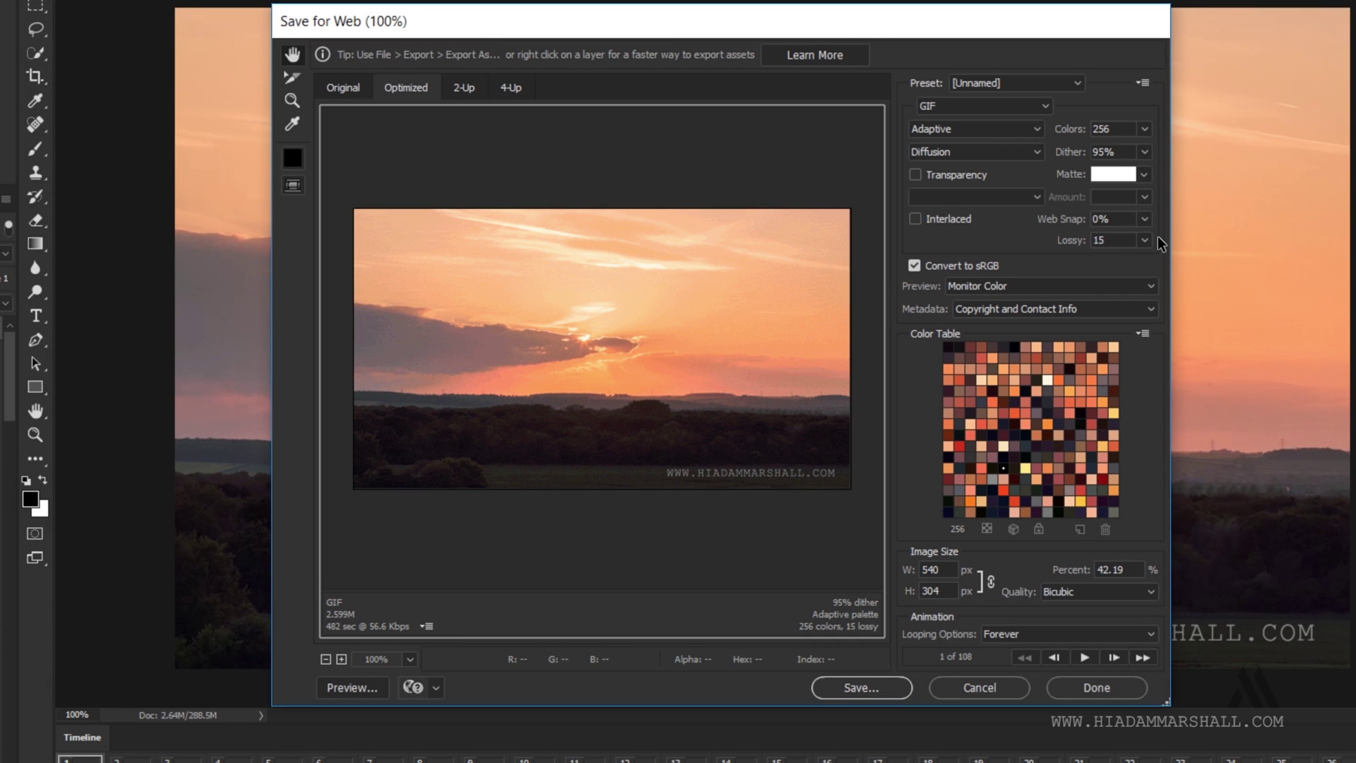
{"action": "double_click", "coordinate": [1114, 241]}
{"action": "type", "text": "143"}
{"action": "key", "text": "BackSpace"}
{"action": "key", "text": "BackSpace"}
{"action": "type", "text": "3"}
{"action": "left_click_drag", "start_coordinate": [1066, 156], "coordinate": [1075, 154]}
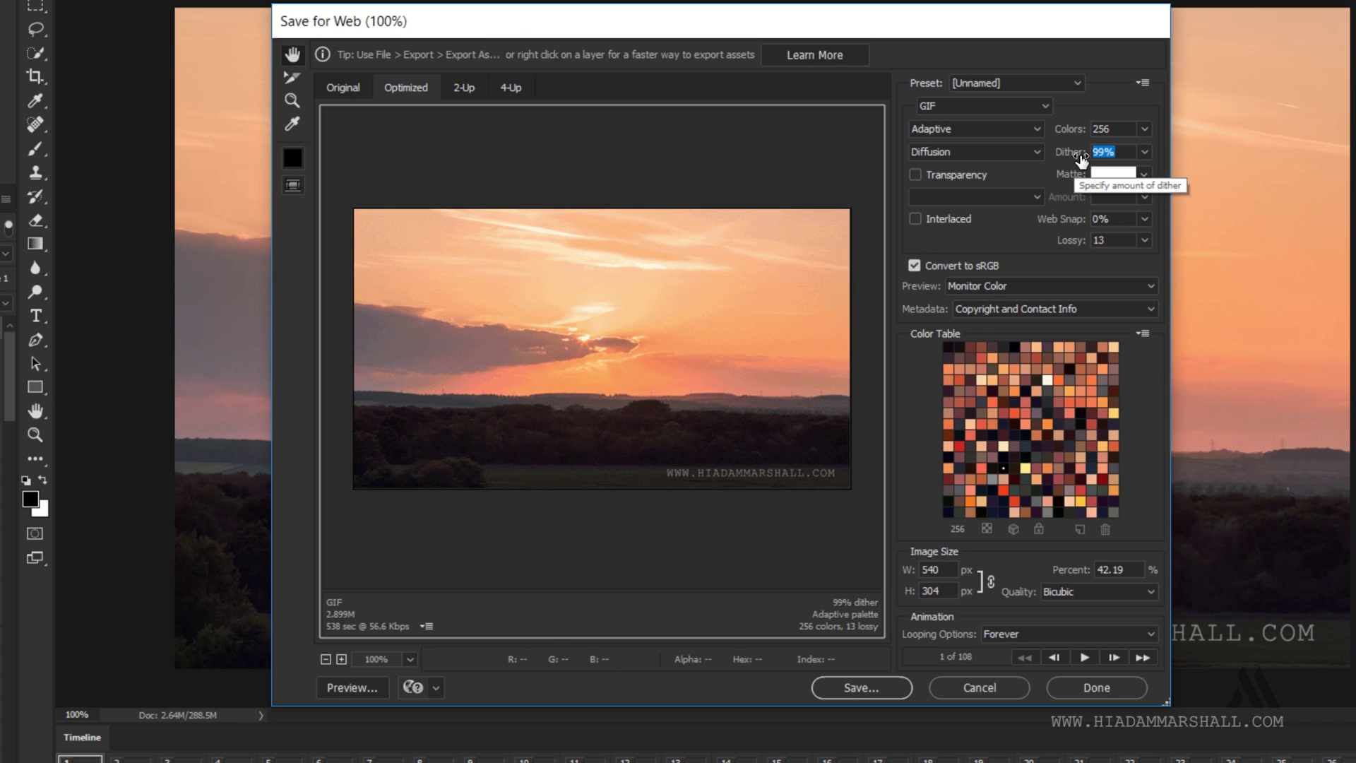
{"action": "left_click", "coordinate": [342, 88]}
{"action": "left_click", "coordinate": [405, 90]}
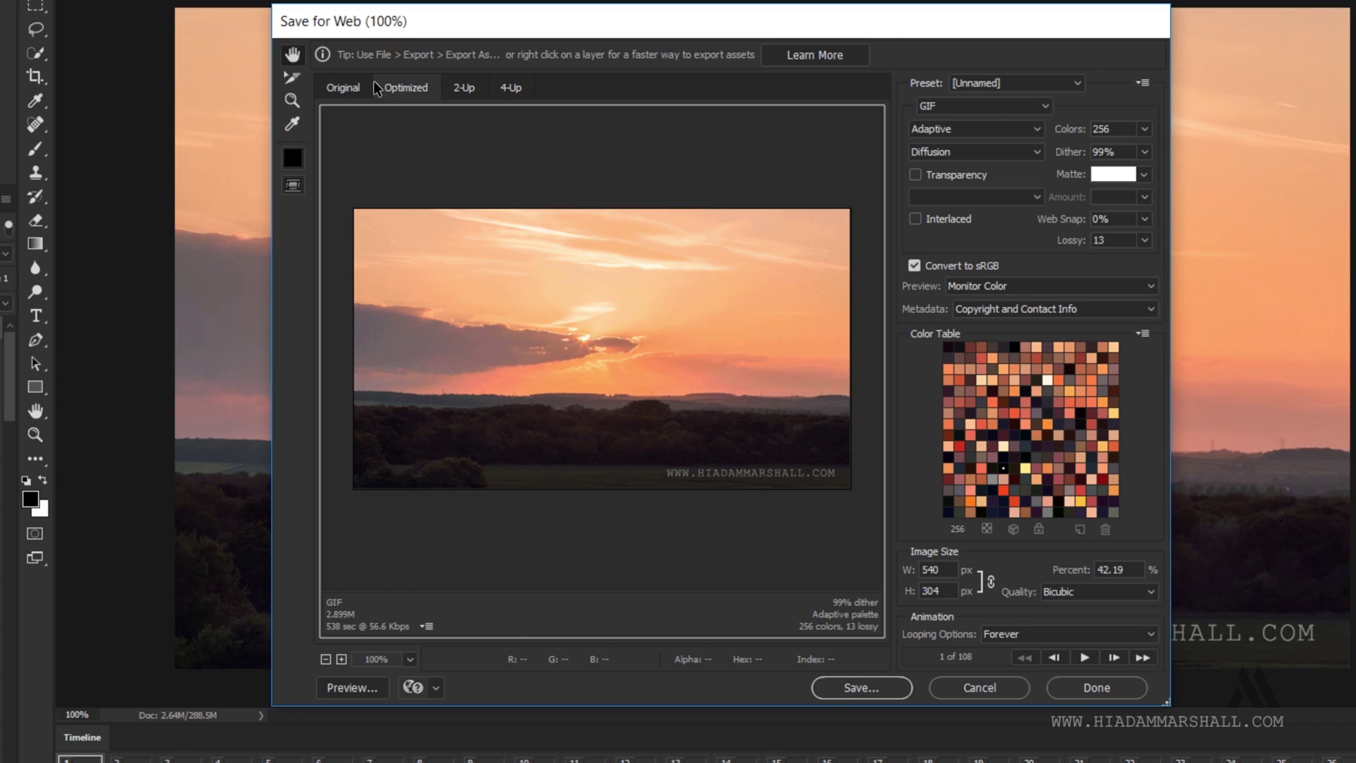
{"action": "left_click", "coordinate": [354, 88]}
{"action": "left_click", "coordinate": [404, 93]}
{"action": "left_click", "coordinate": [1129, 632]}
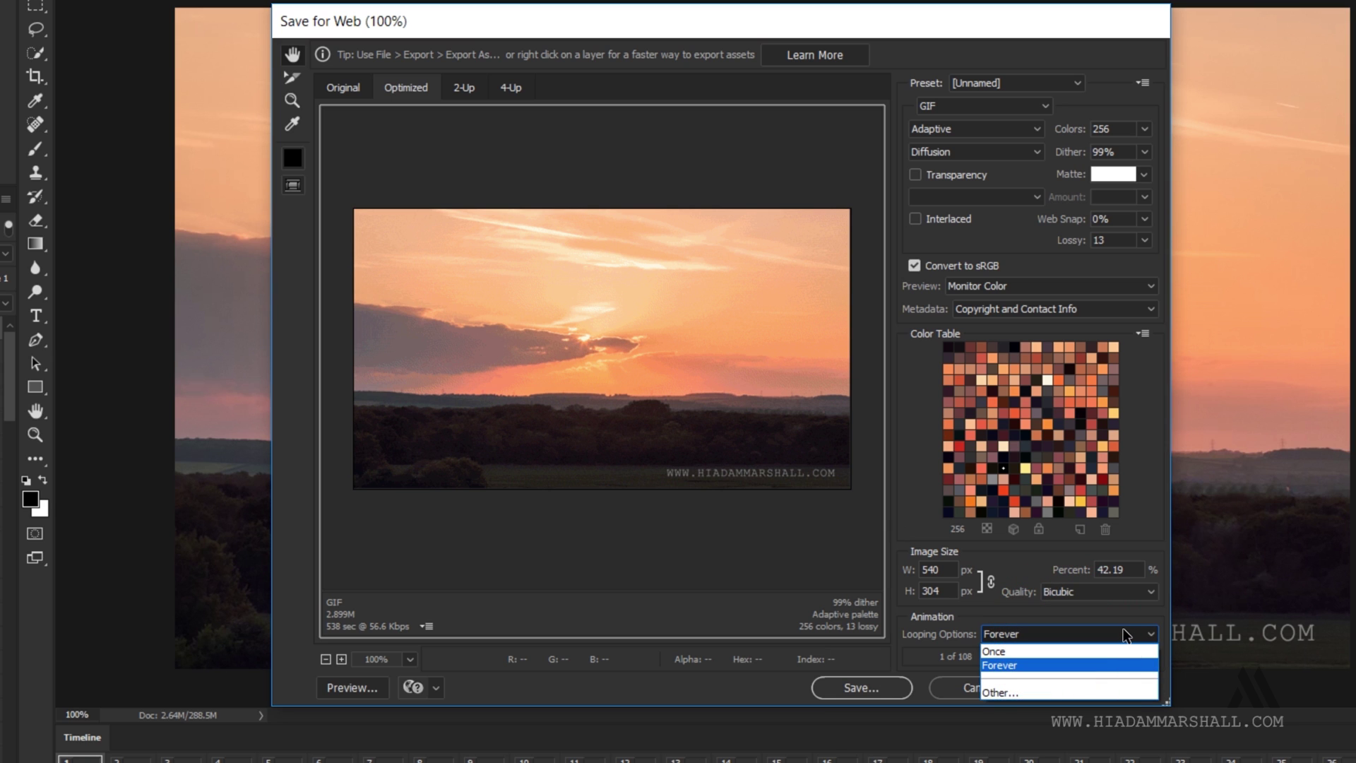
{"action": "left_click", "coordinate": [1127, 635]}
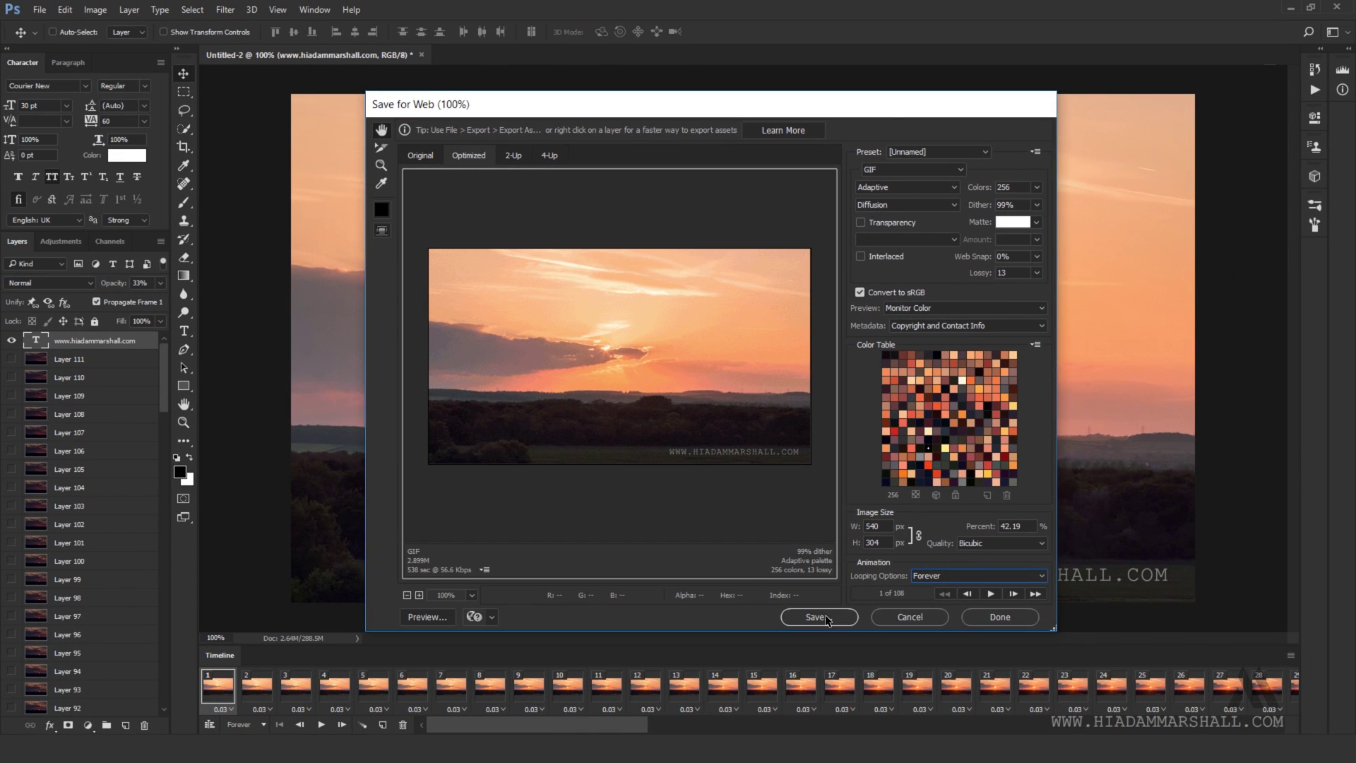
- Save the optimized GIF to the Desktop under the name 'Telephoto-Sunset-540'
{"action": "left_click", "coordinate": [868, 687]}
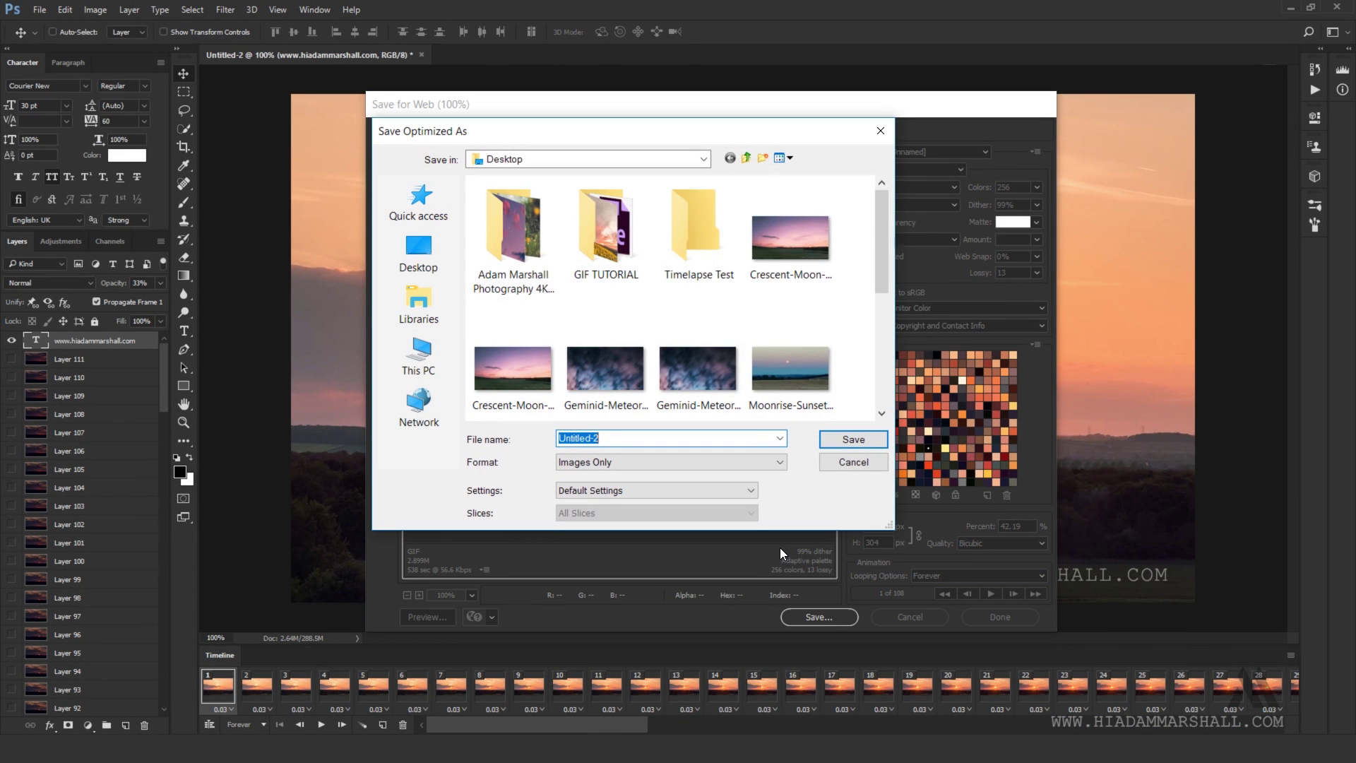
{"action": "type", "text": "Telephoto-S"}
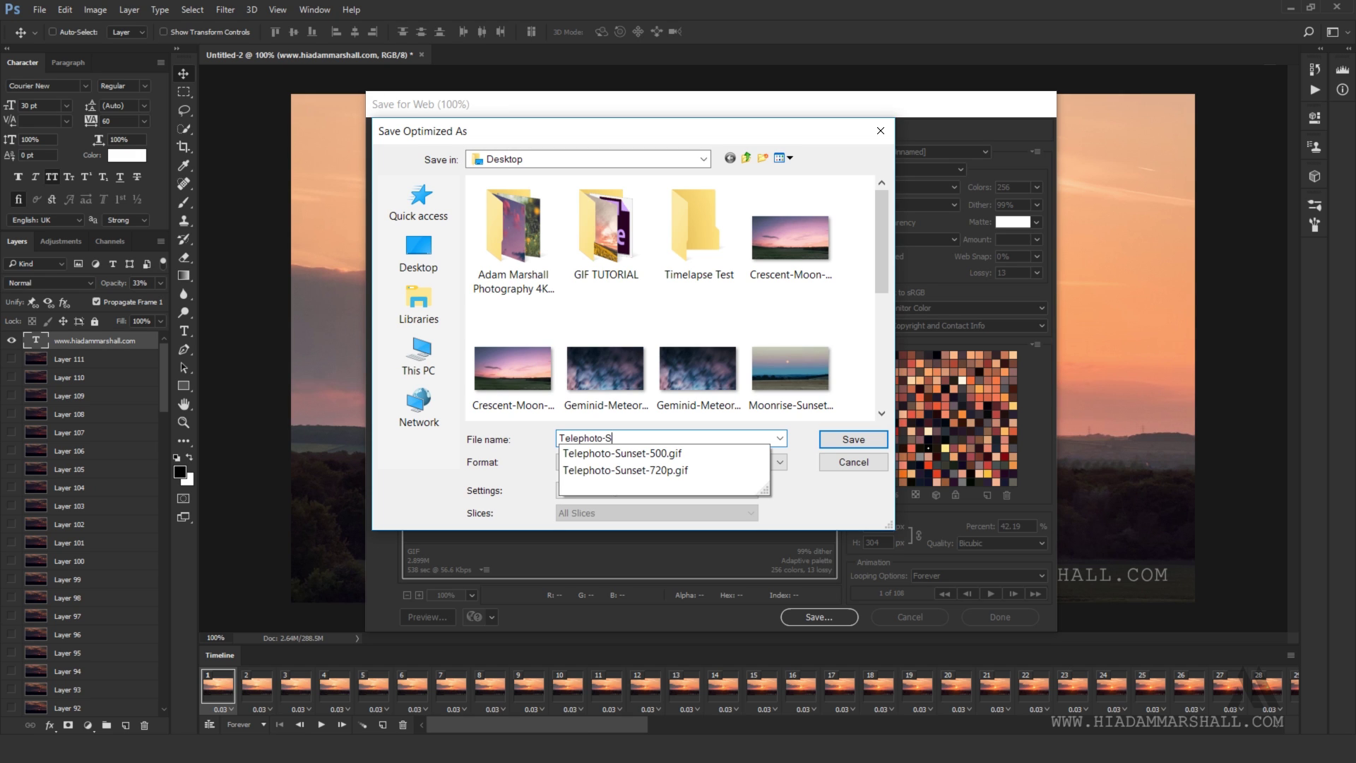
{"action": "type", "text": "unset-540"}
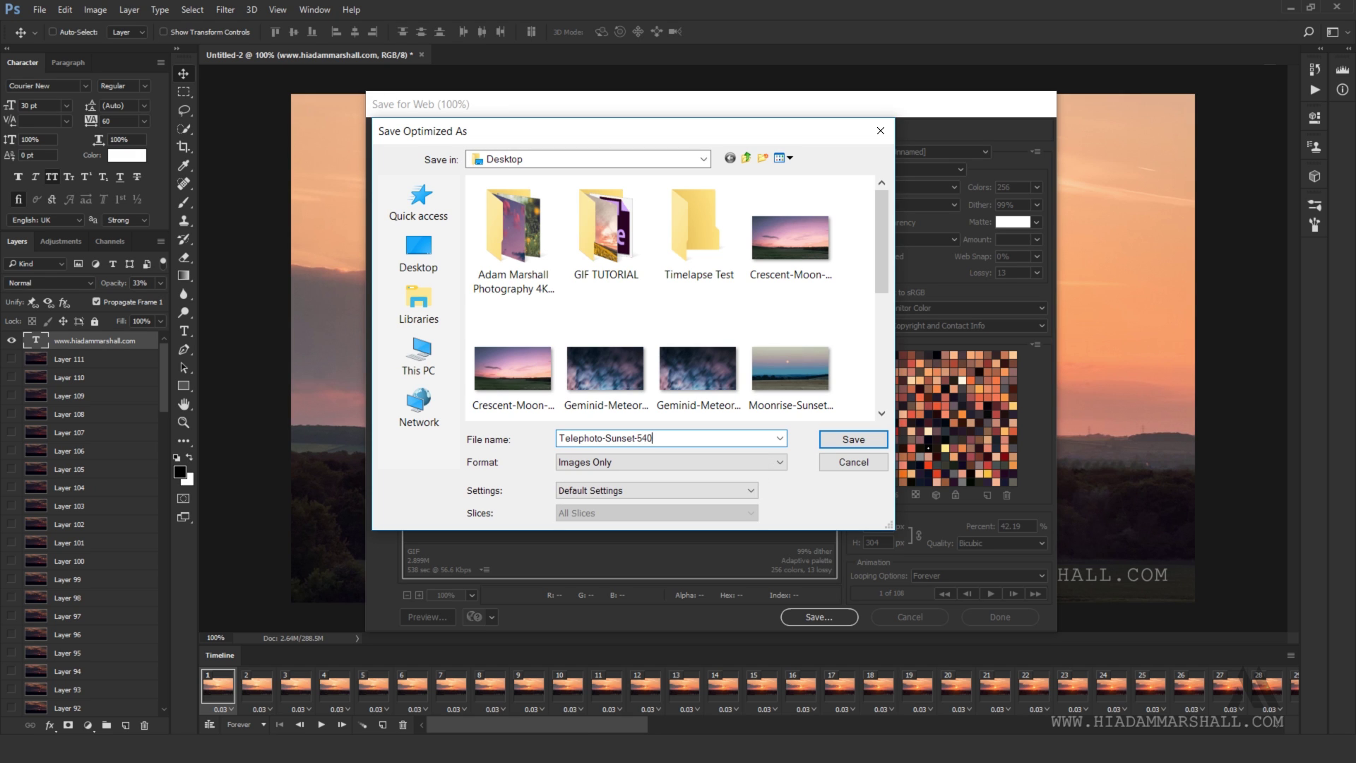